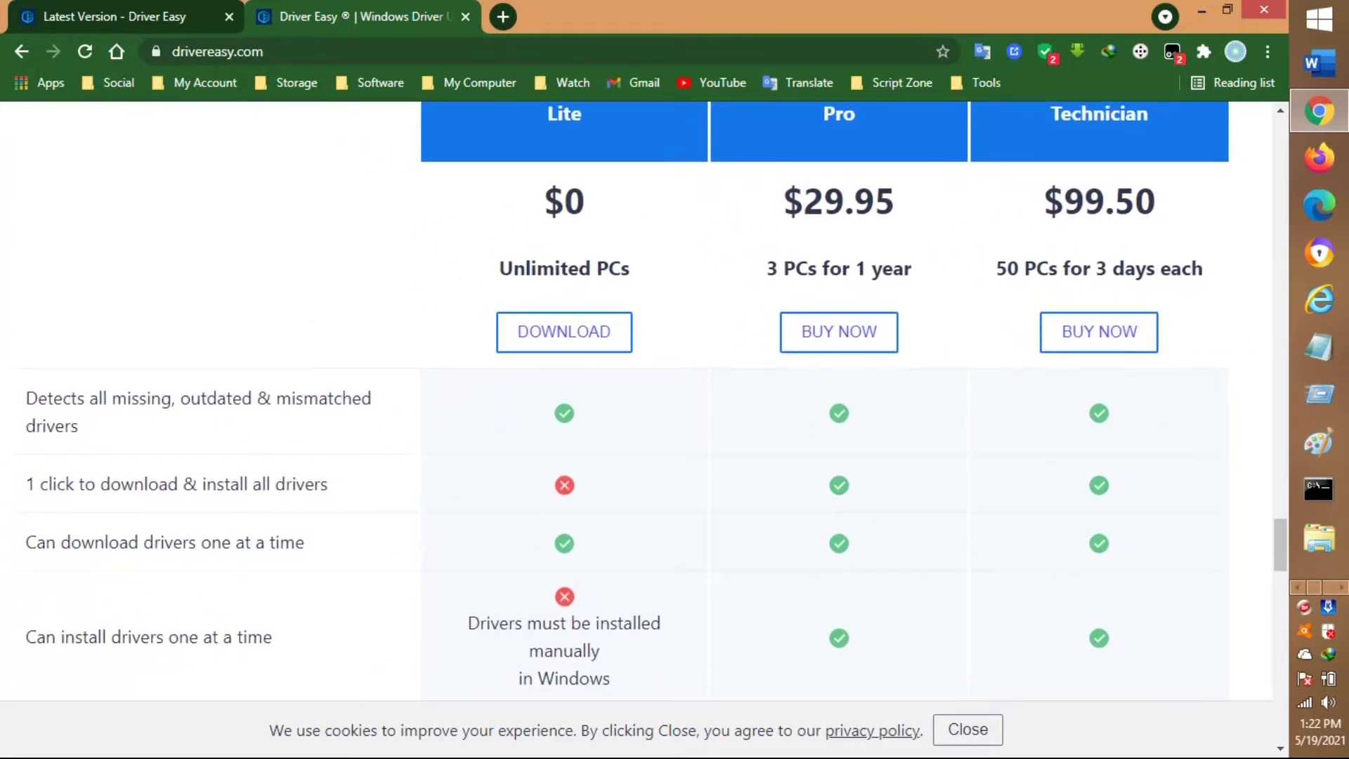
# Run the Driver Easy setup file, choose English as the setup language, and install the program with the default options.
pyautogui.scroll(1, 635, 401)
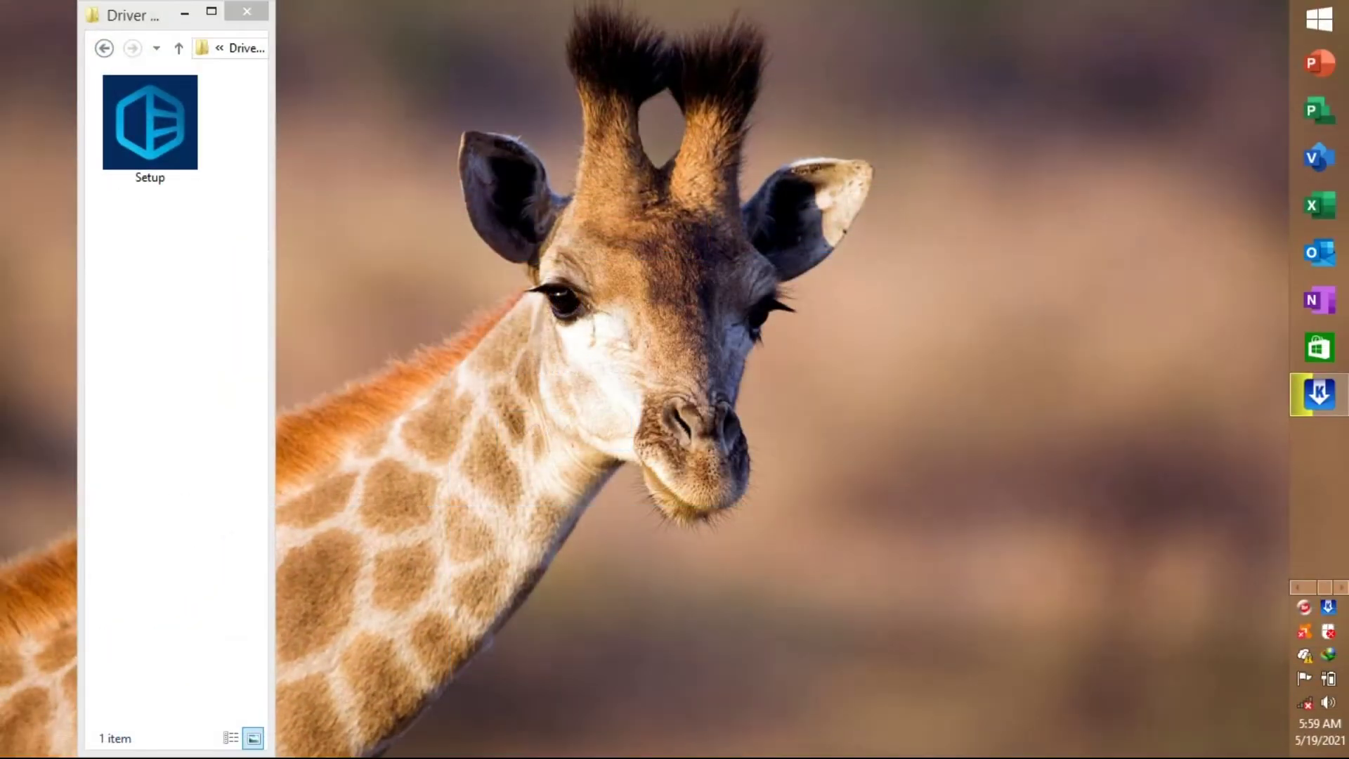
pyautogui.click(149, 130)
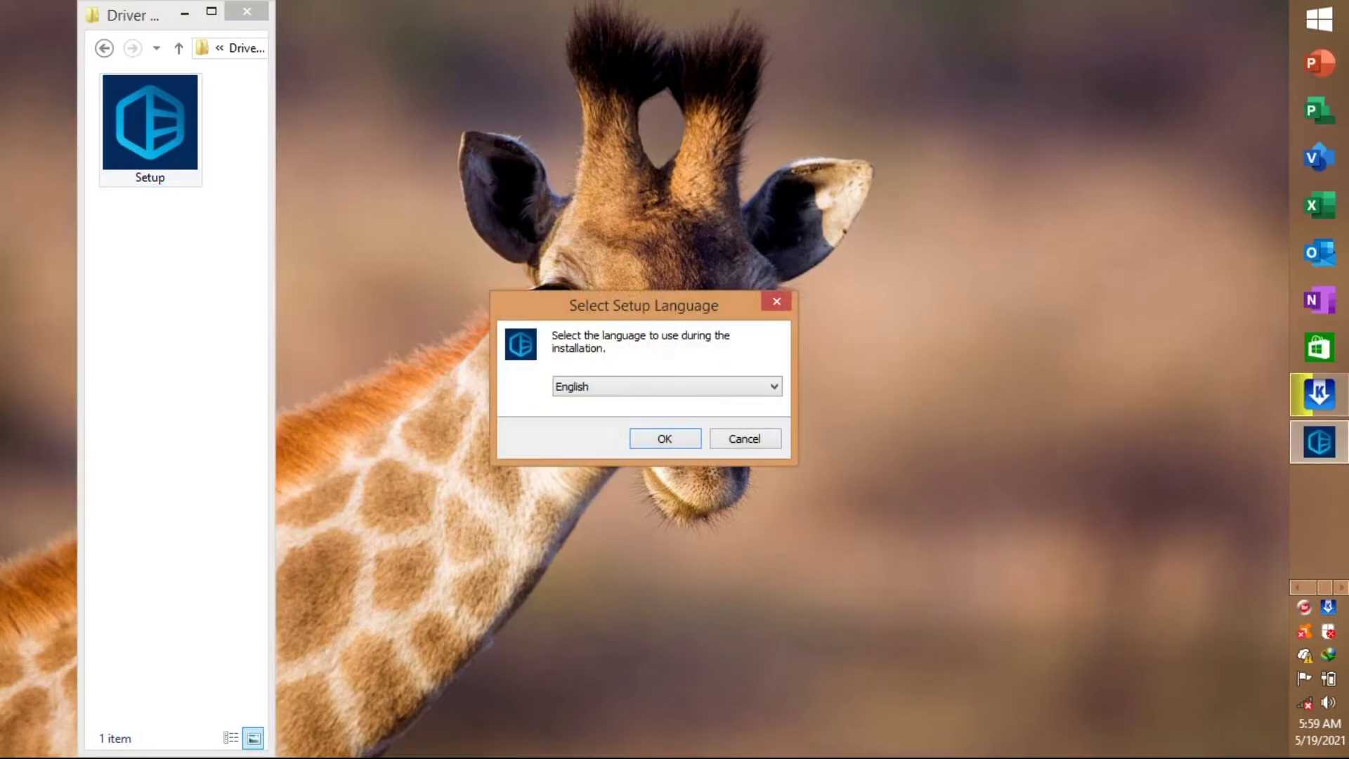
pyautogui.press('Return')
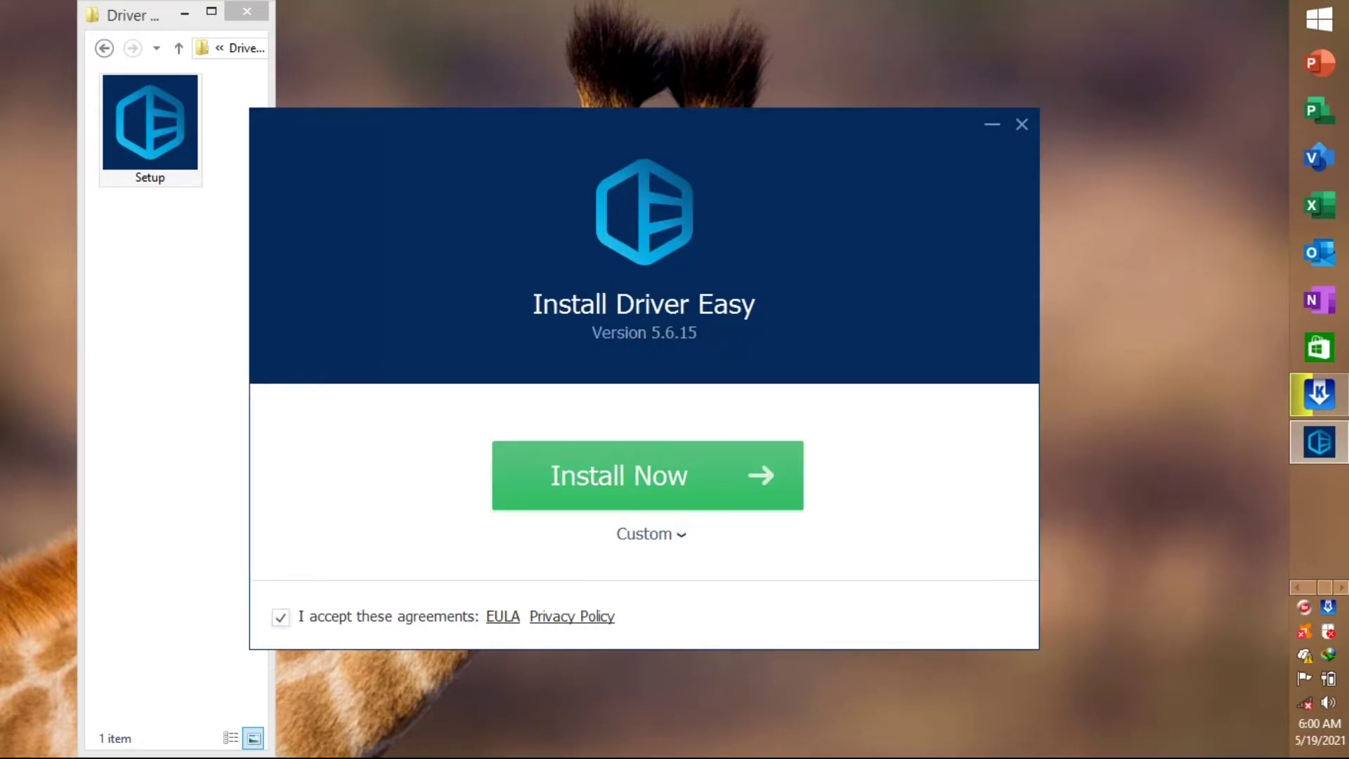
pyautogui.press('Return')
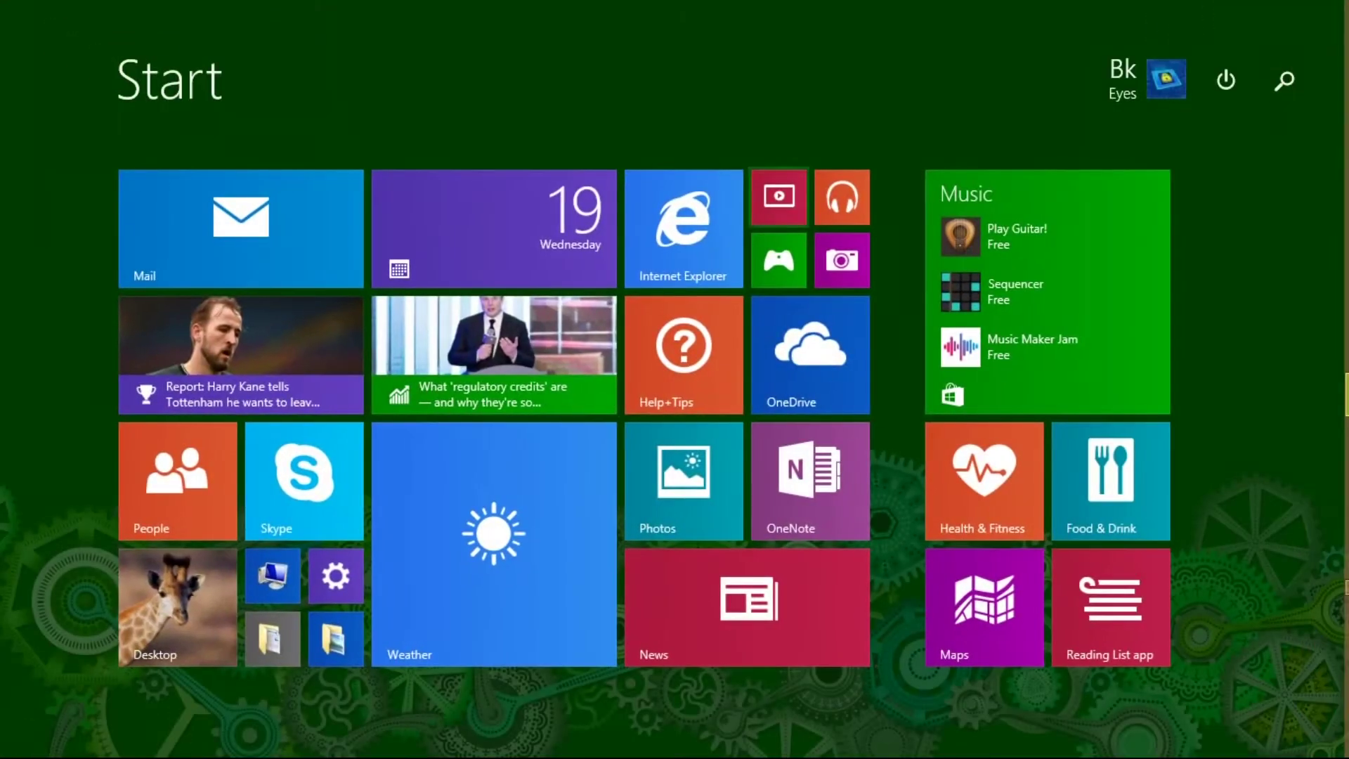
# Find Driver Easy among the installed apps, pin it to the Start screen, and launch it.
pyautogui.click(133, 705)
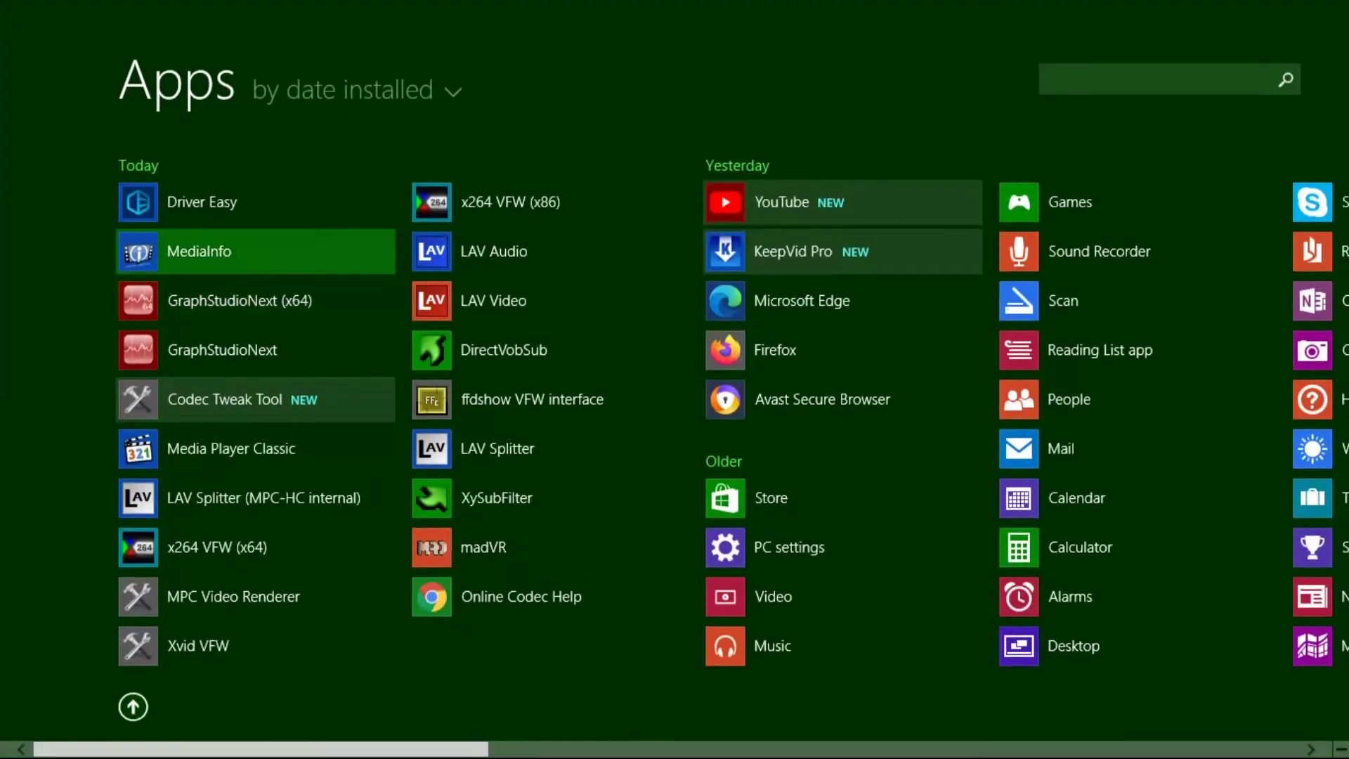
pyautogui.rightClick(198, 210)
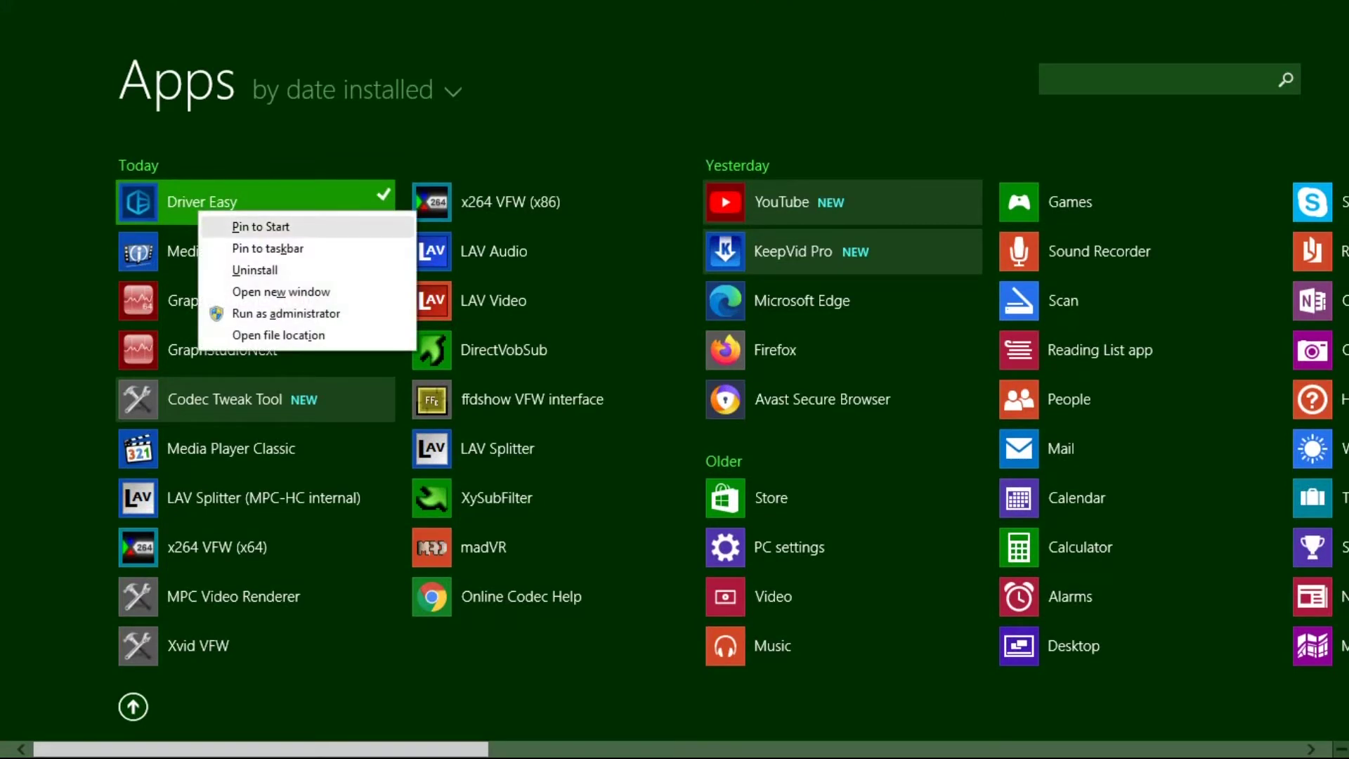
pyautogui.click(260, 226)
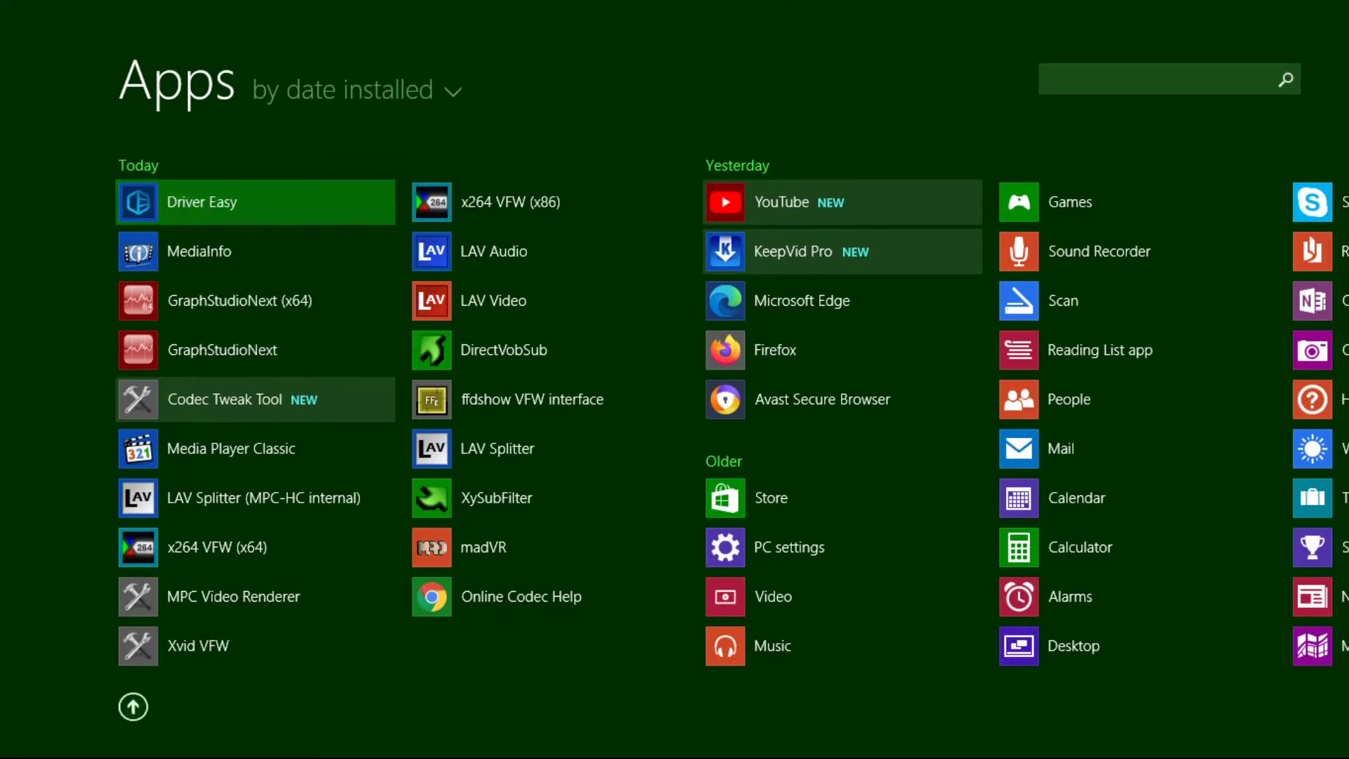
pyautogui.click(211, 204)
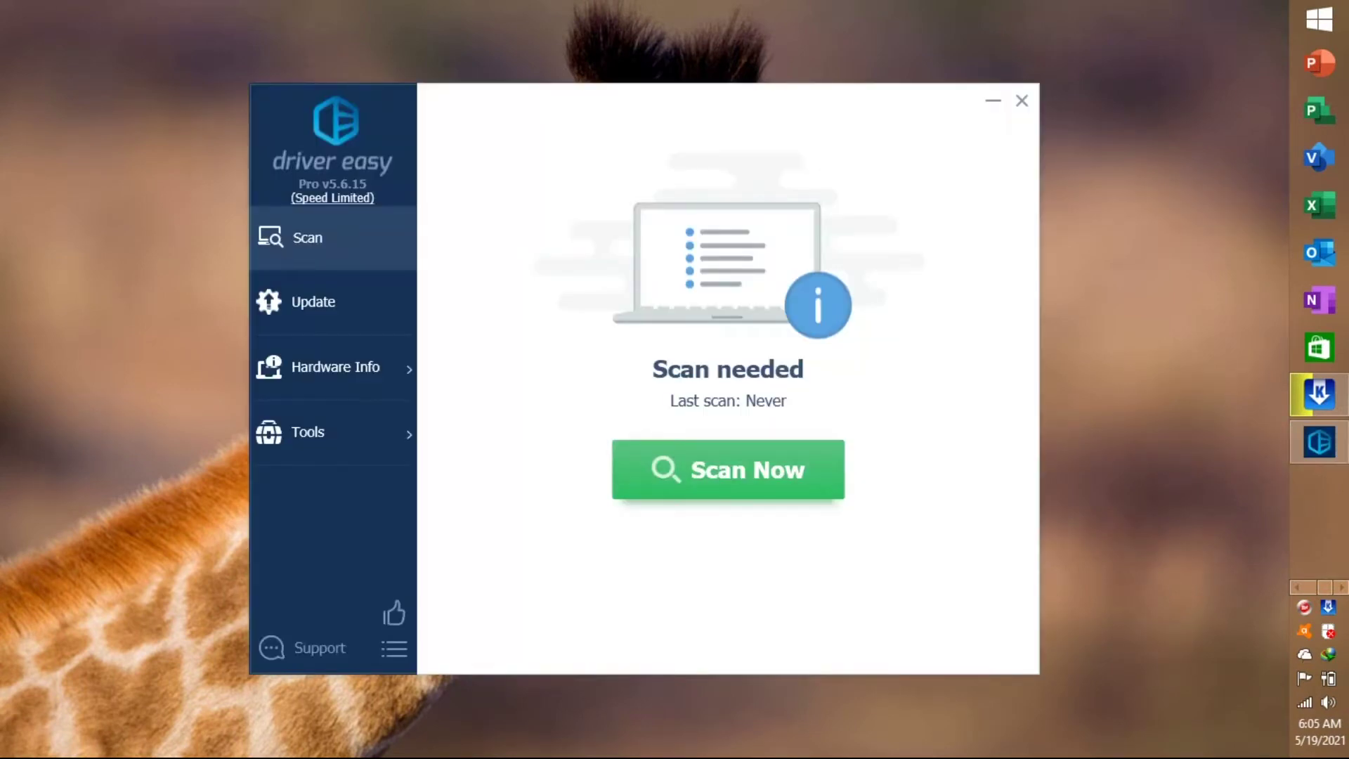
# Scan the computer for outdated drivers and update all of them, granting administrator permission.
pyautogui.press('Return')
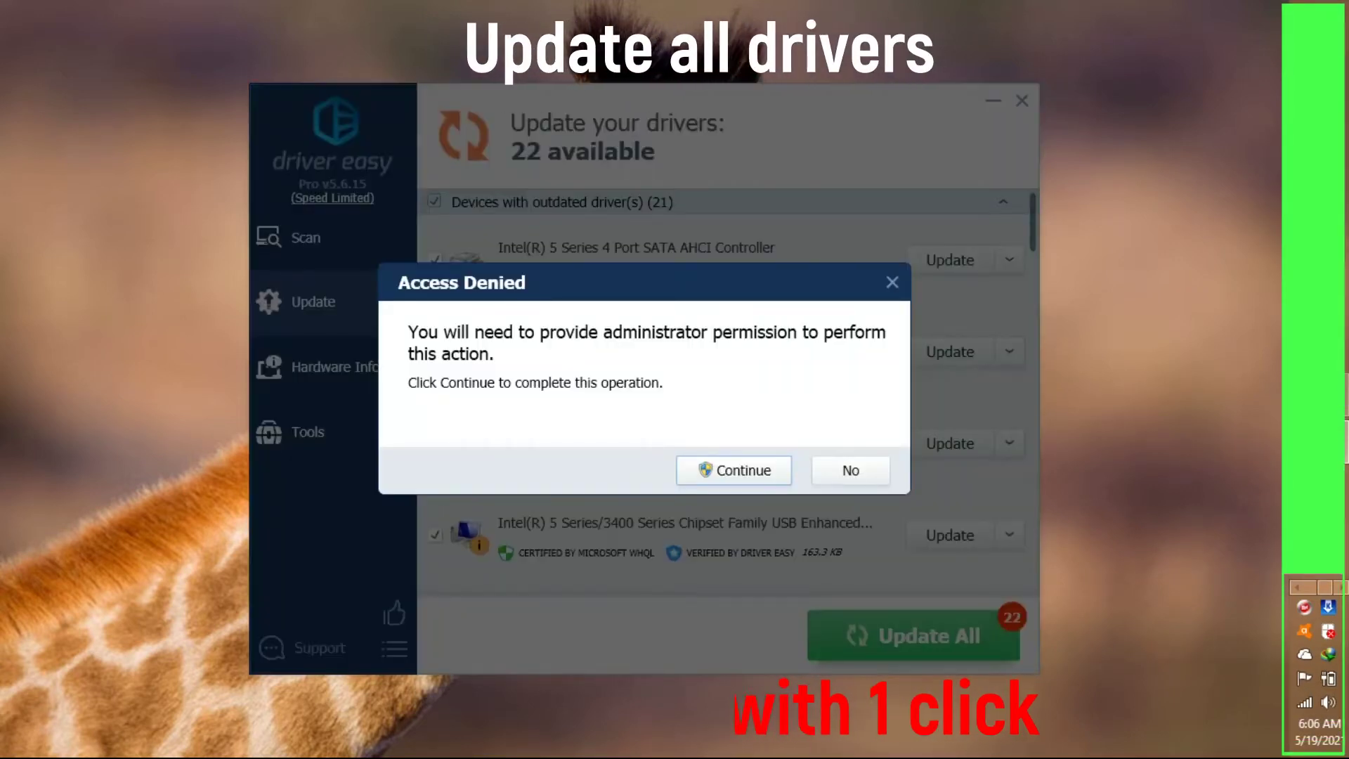
pyautogui.press('Return')
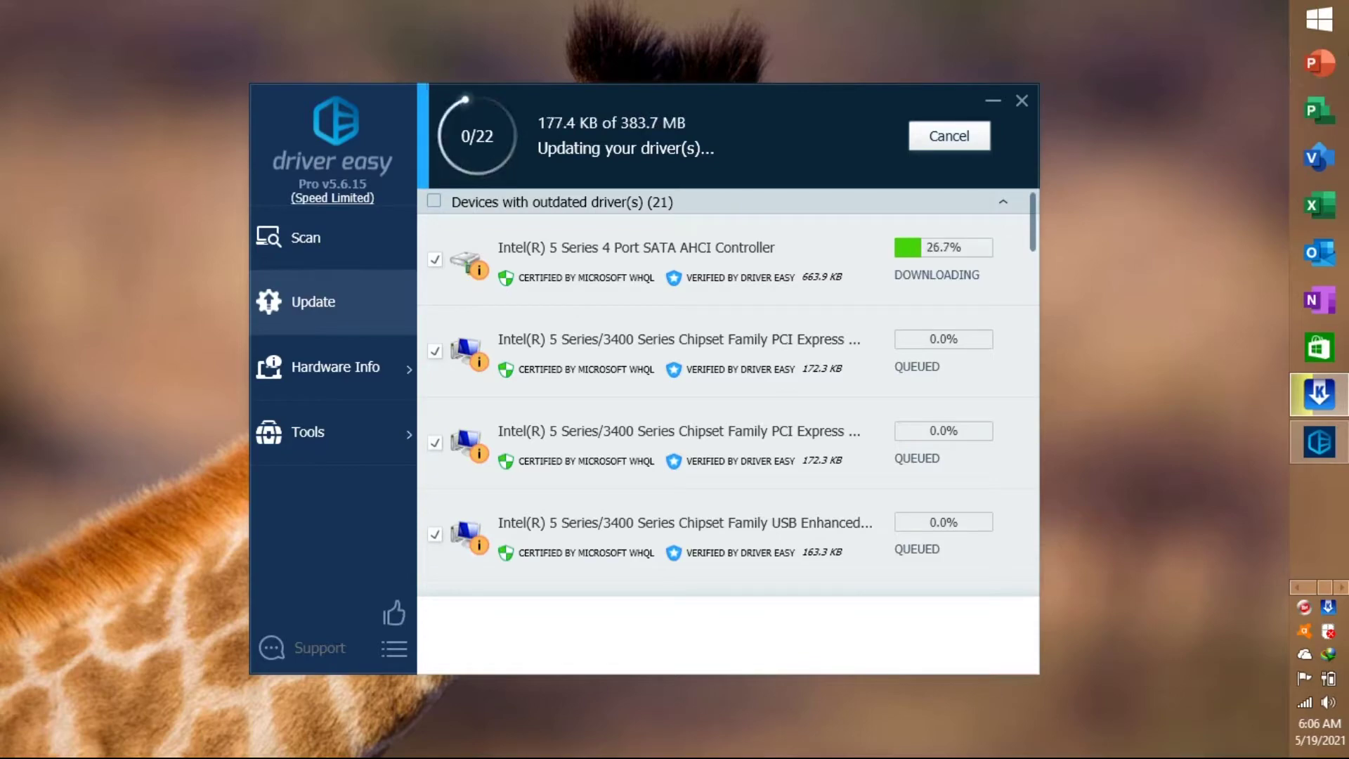
# Open Computer Management for this PC and display its Device Manager.
pyautogui.click(1319, 20)
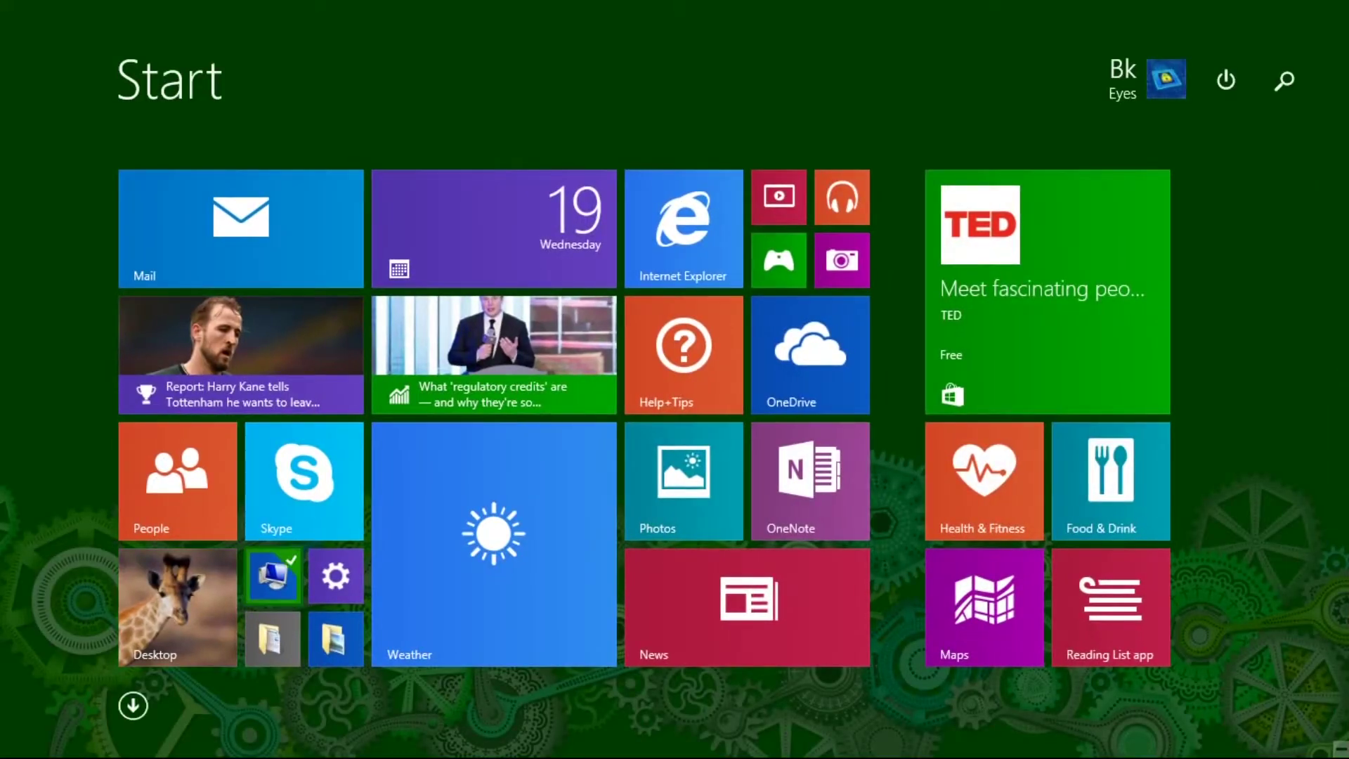
pyautogui.rightClick(266, 581)
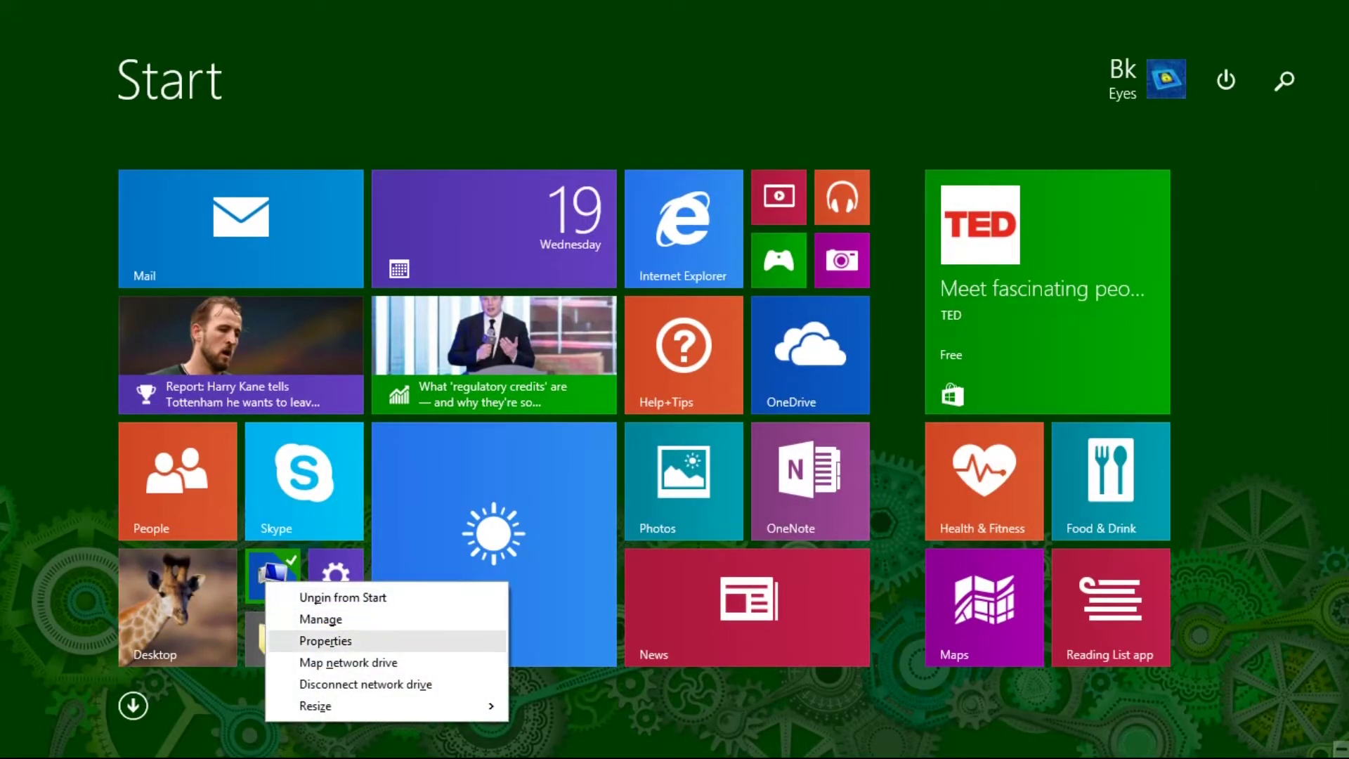
pyautogui.click(321, 619)
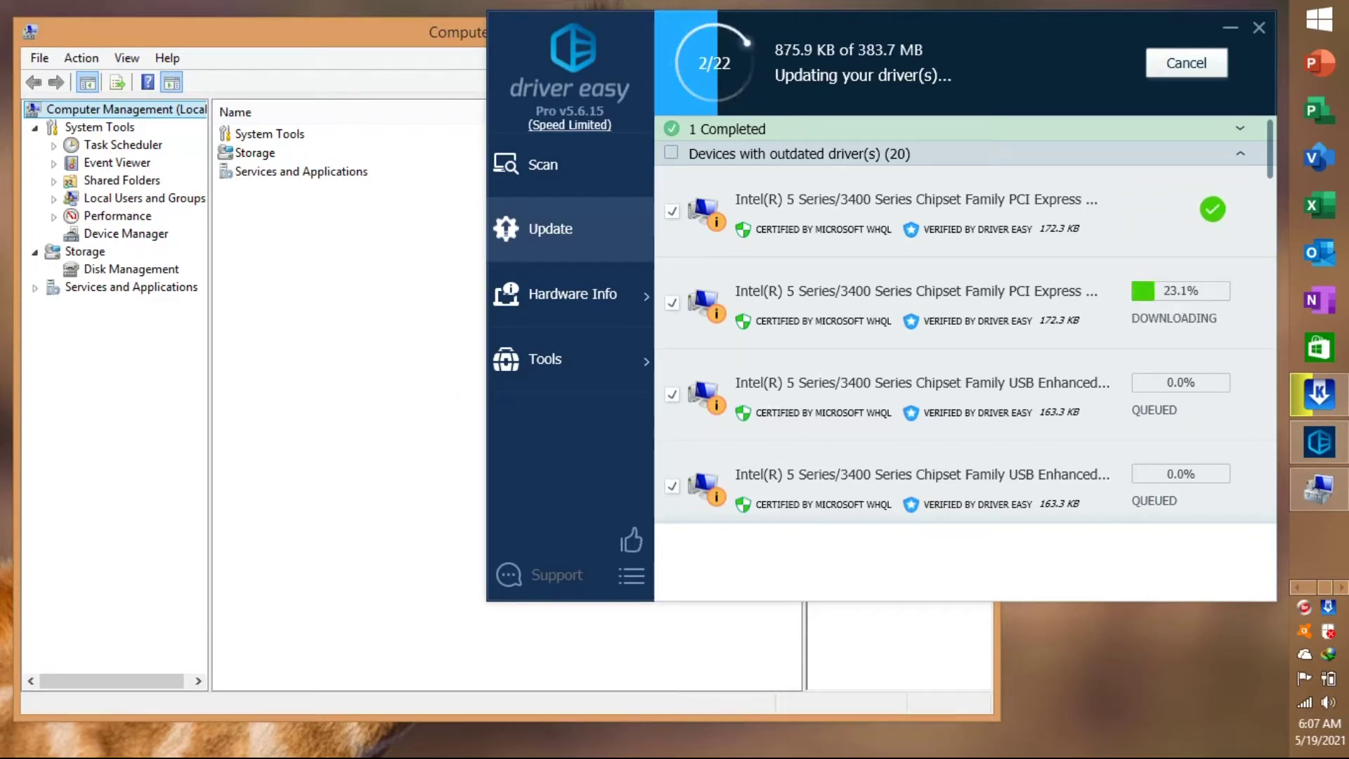
pyautogui.click(125, 233)
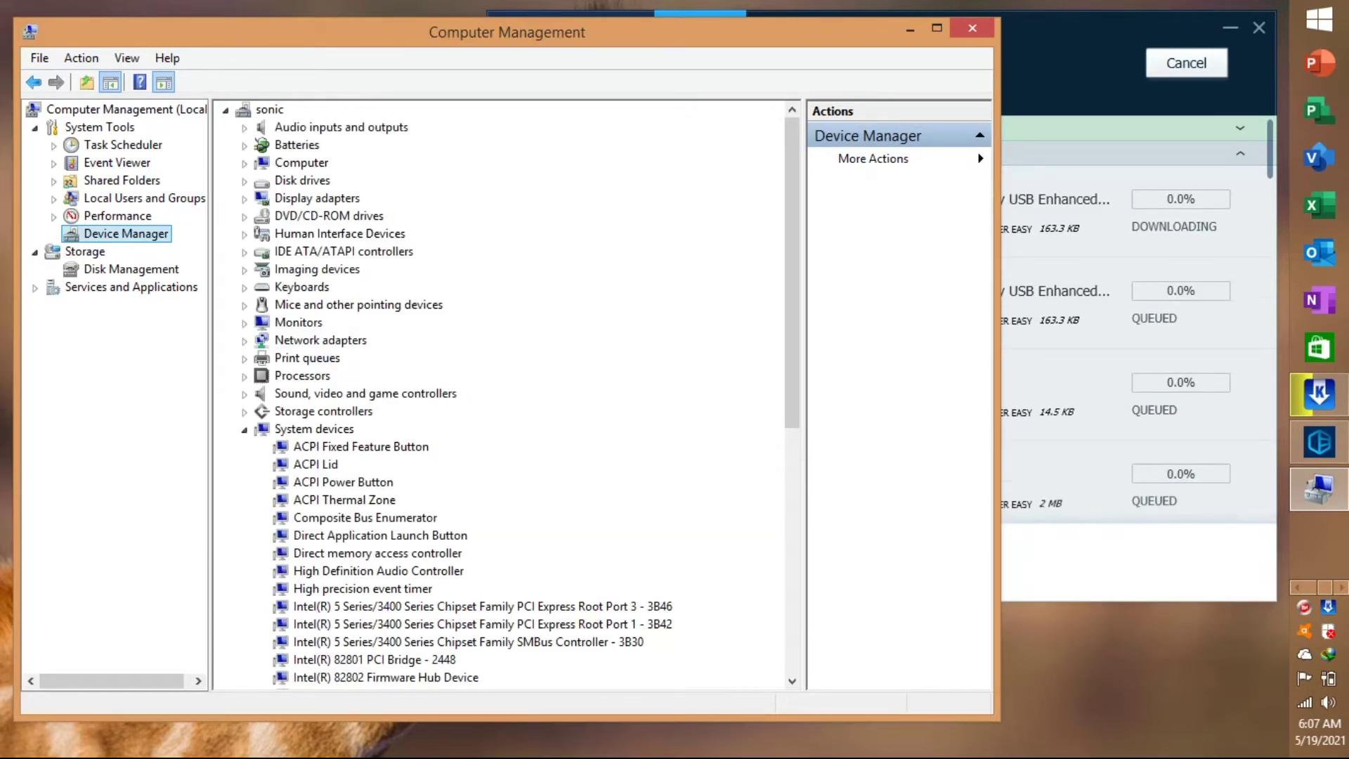
# Narrow the Computer Management window, widen its device list pane, and arrange the driver updater window alongside it.
pyautogui.moveTo(997, 369); pyautogui.dragTo(617, 369)
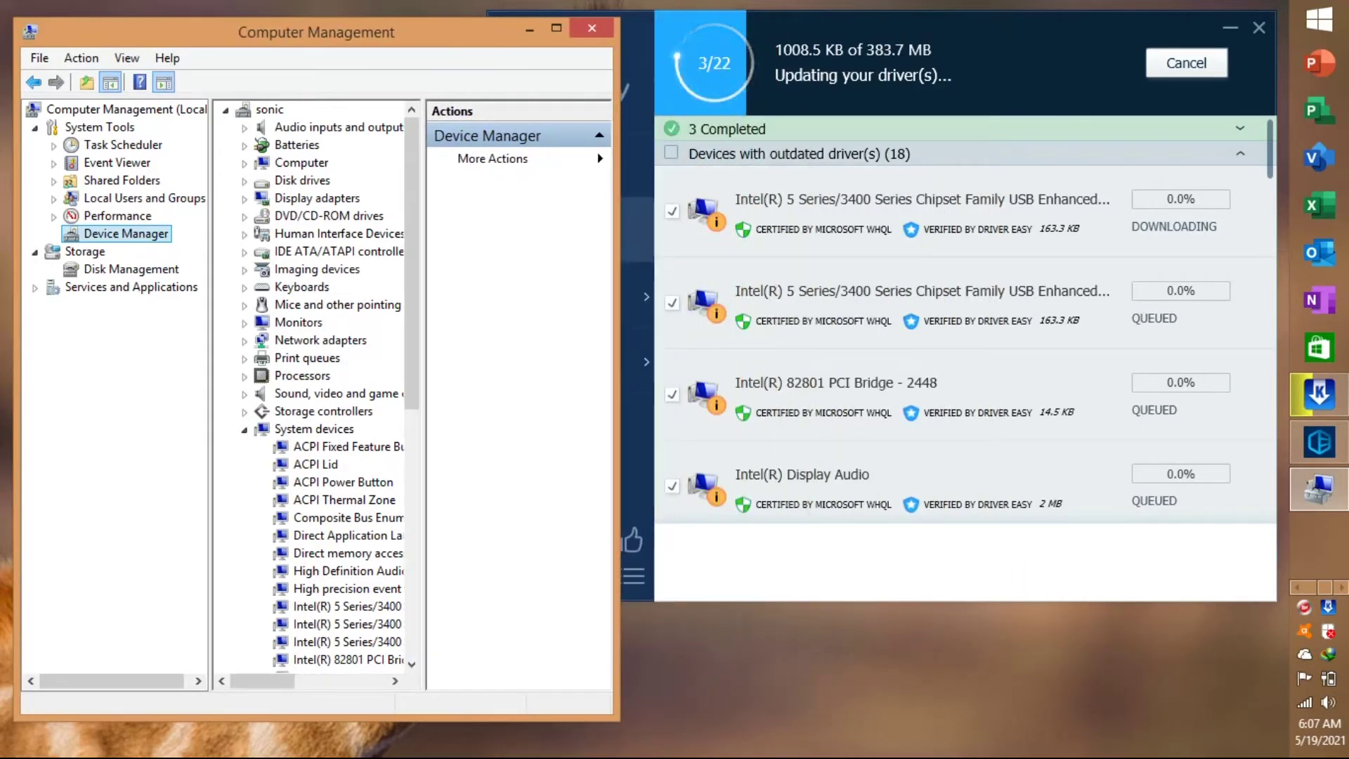
pyautogui.moveTo(210, 369); pyautogui.dragTo(121, 369)
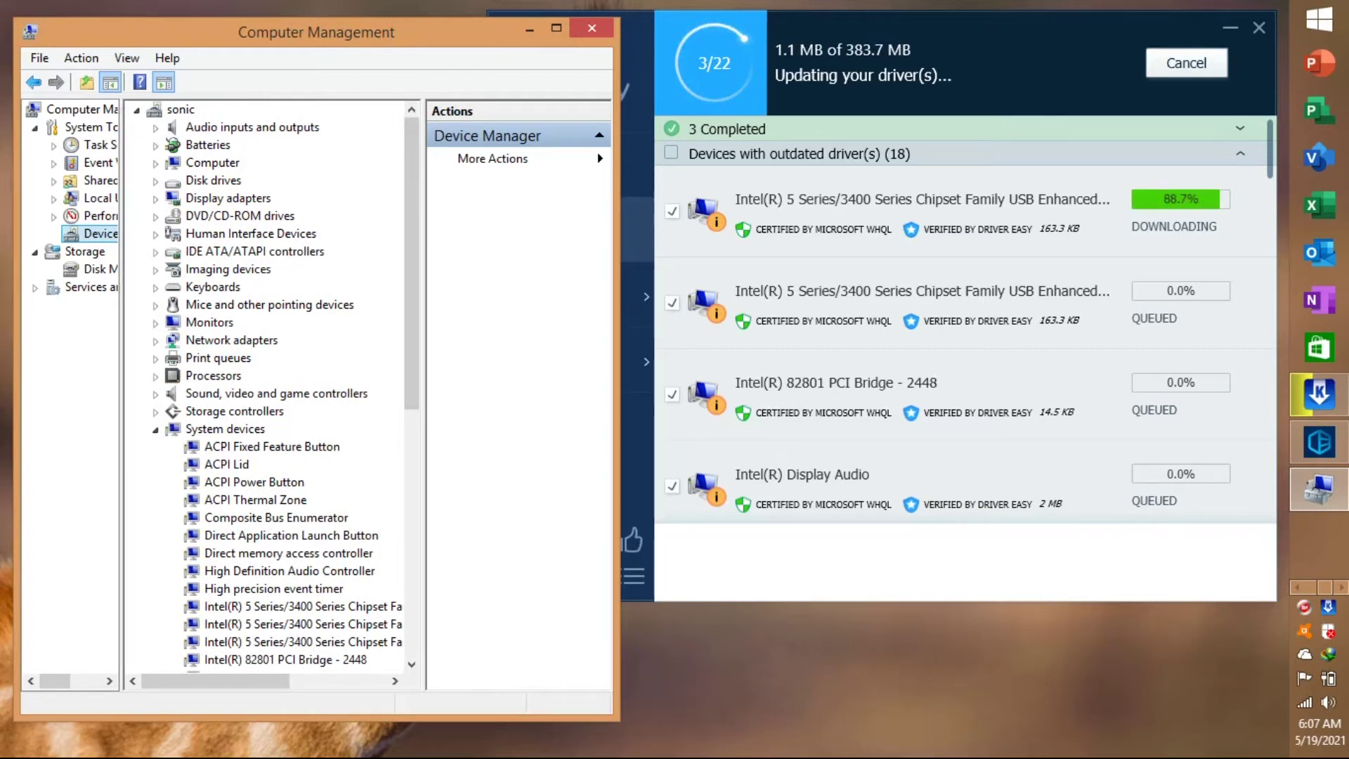
pyautogui.moveTo(424, 369); pyautogui.dragTo(513, 369)
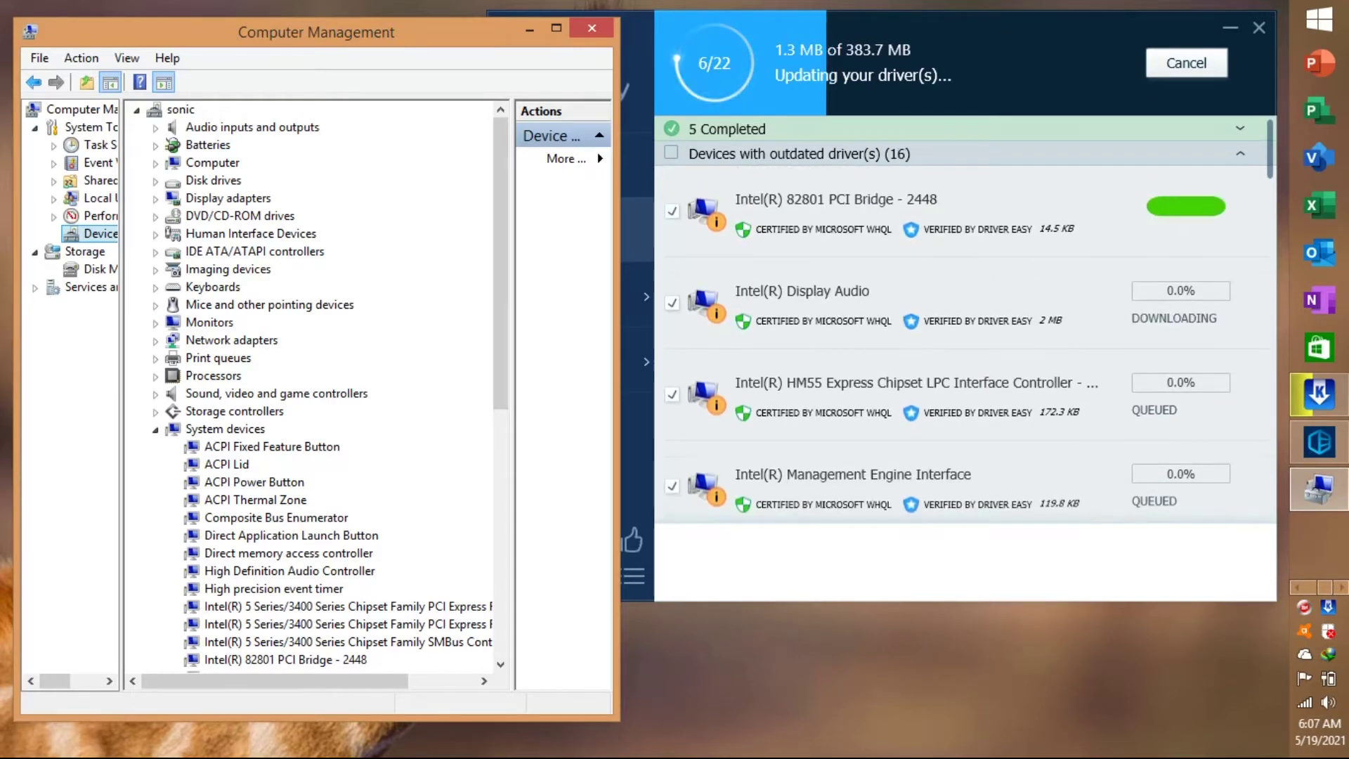
pyautogui.hotkey('alt', 'Tab')
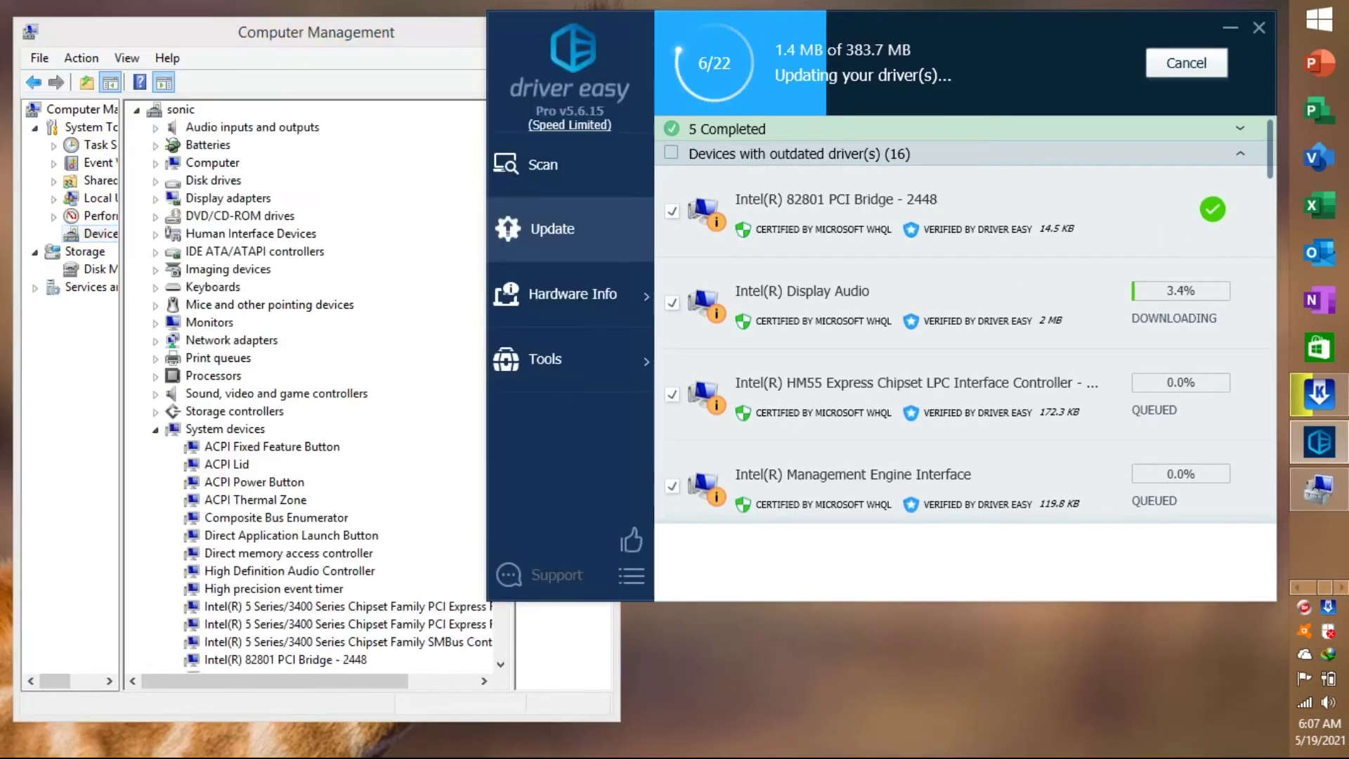
pyautogui.moveTo(984, 28); pyautogui.dragTo(996, 76)
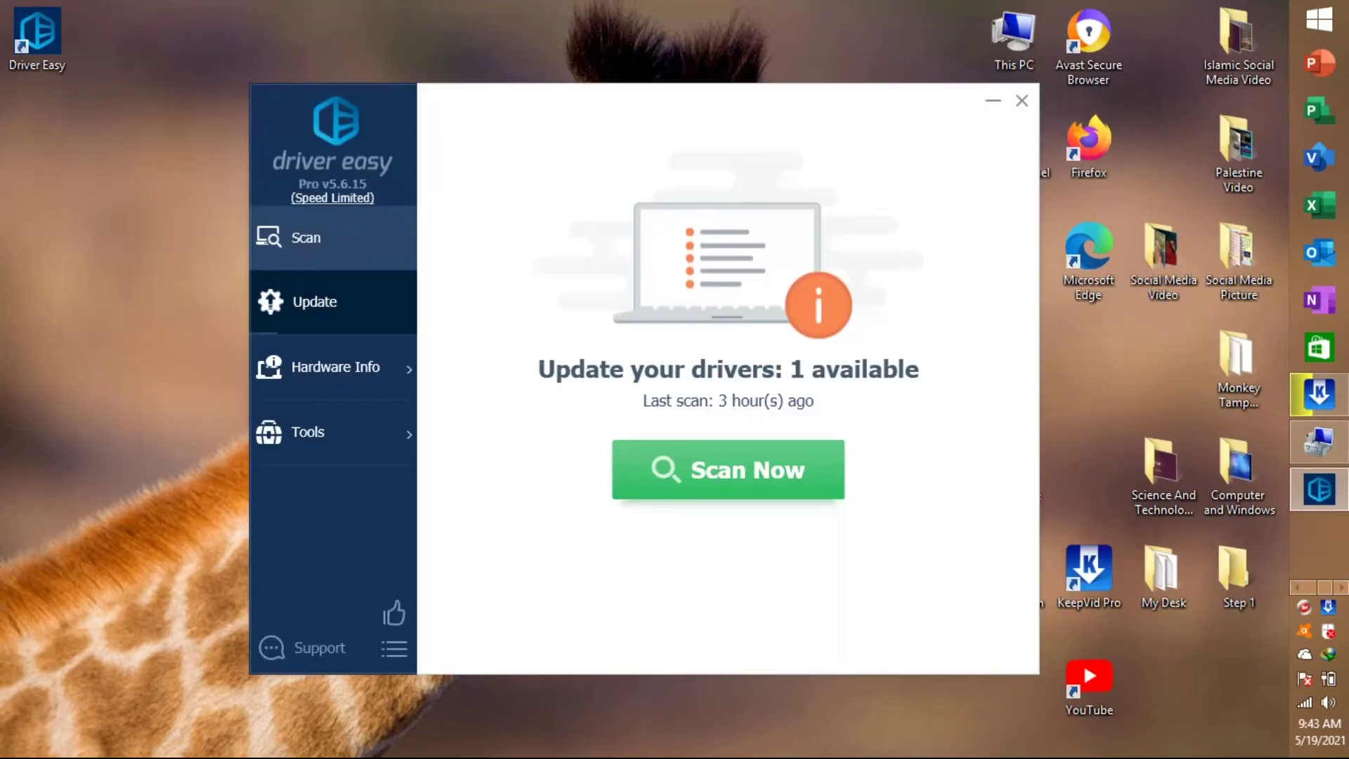
# Install the remaining outdated driver with administrator permission, accepting the license agreement in the Broadcom WLAN Driver for Windows 8.1 wizard.
pyautogui.click(943, 284)
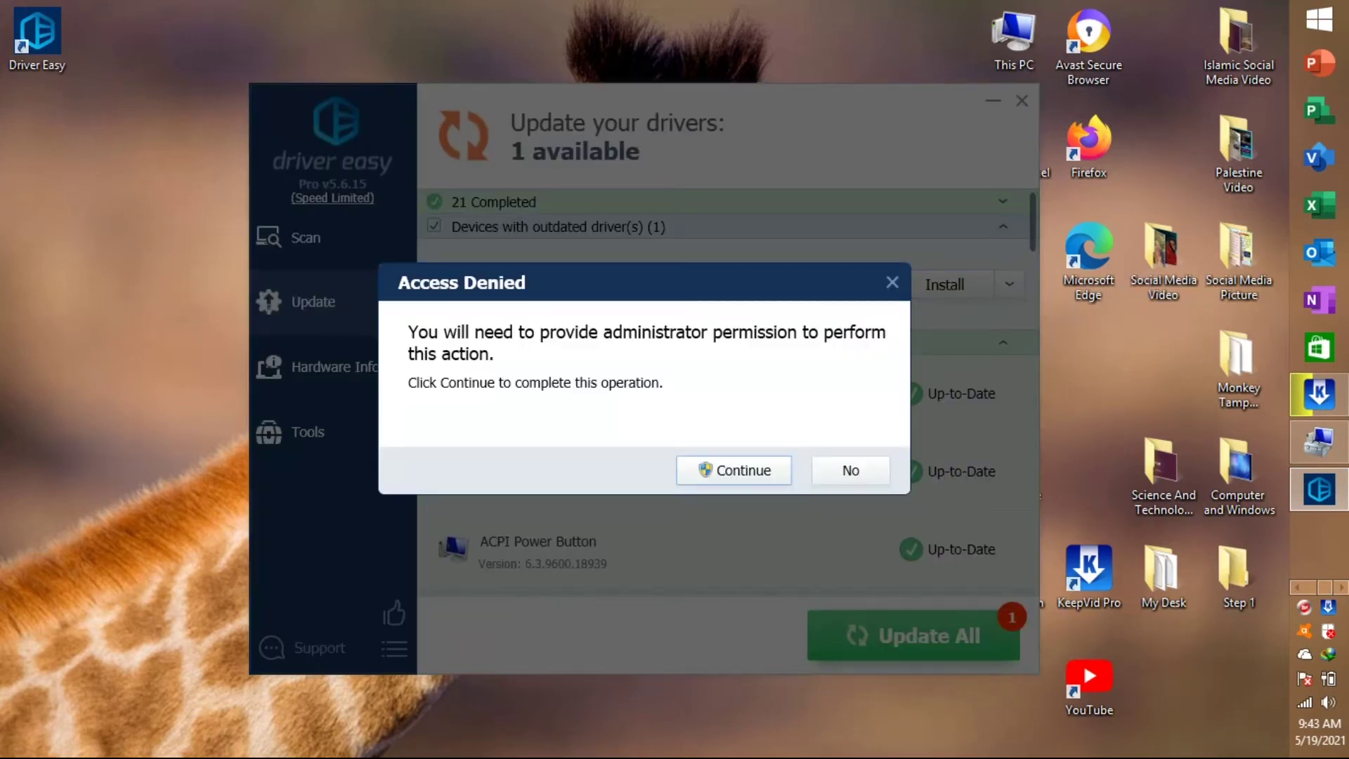
pyautogui.press('Escape')
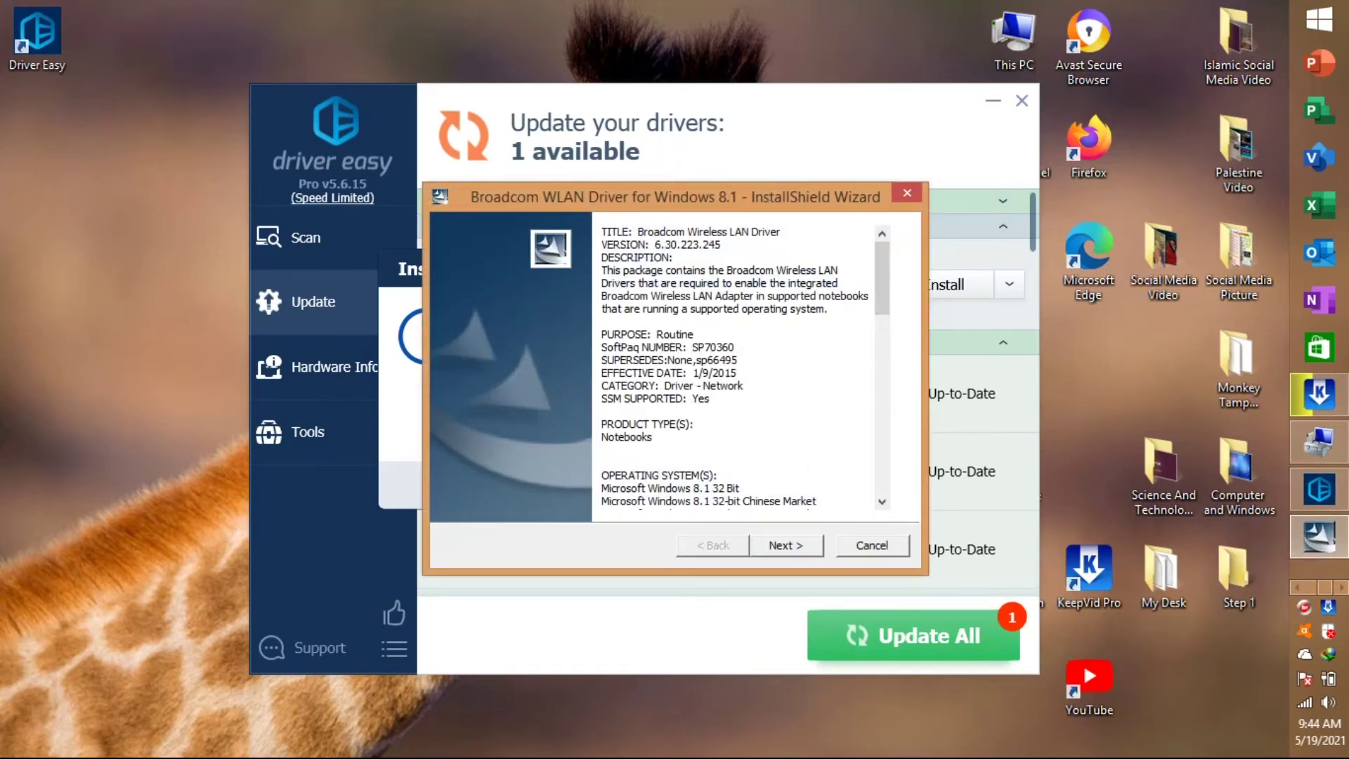
pyautogui.press('Return')
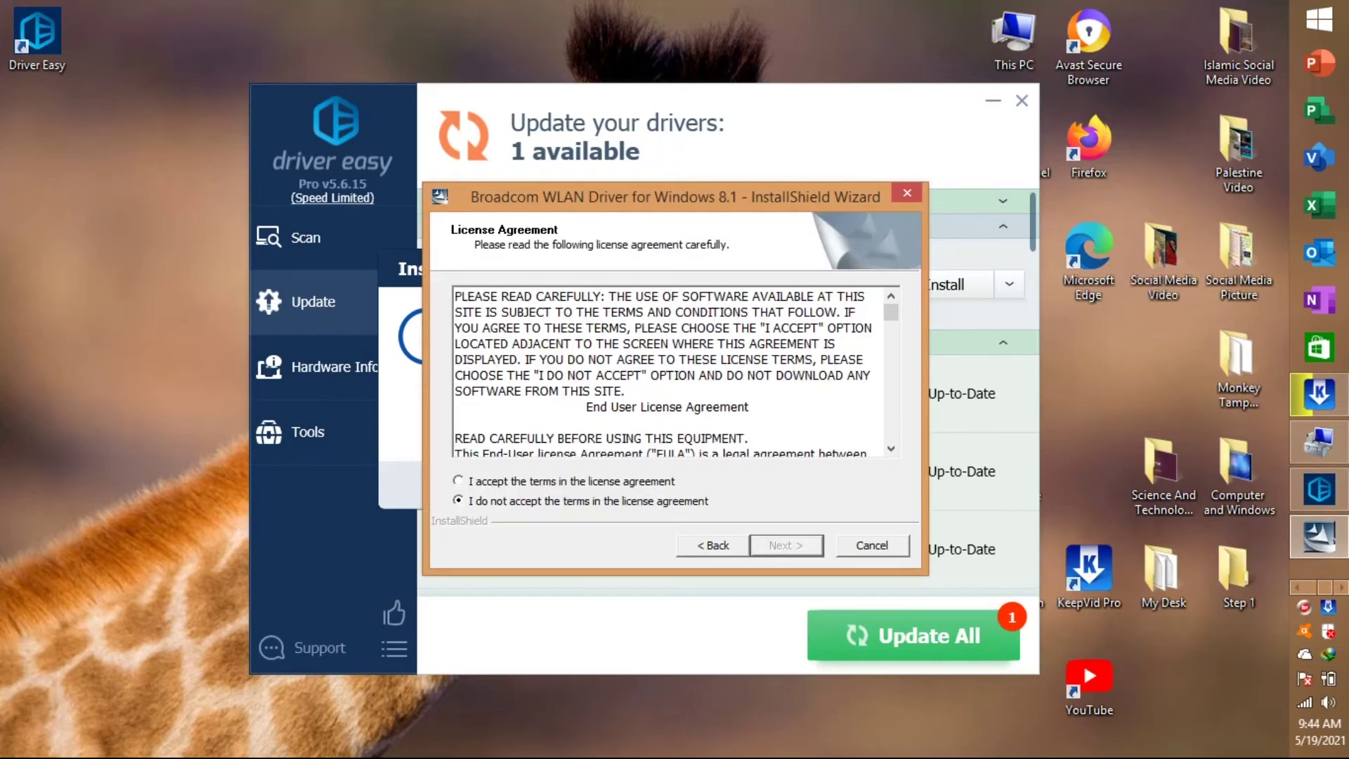
pyautogui.hotkey('alt', 'a')
pyautogui.press('Return')
pyautogui.press('Return')
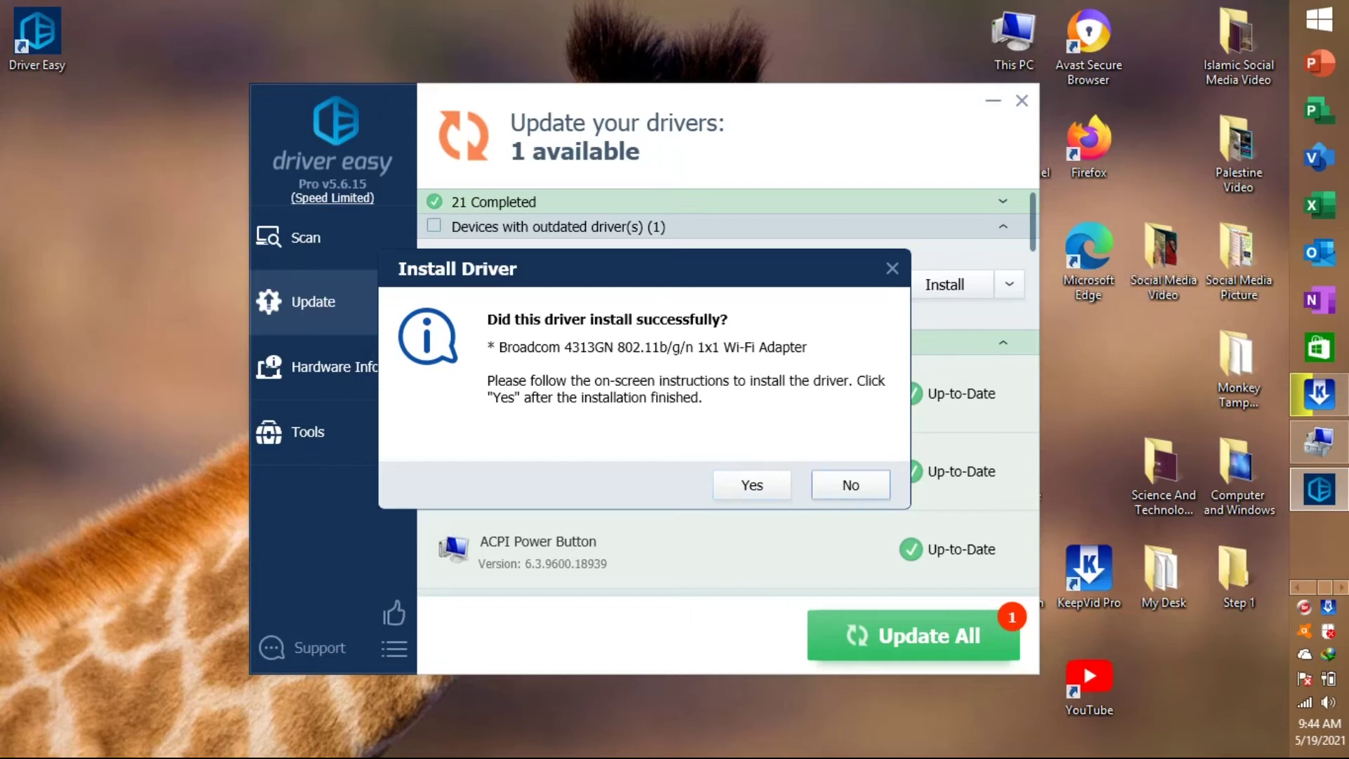
# With Device Manager in view, confirm the Wi-Fi driver installation prompt and proceed through the Broadcom 802.11 Wireless LAN Adapter setup.
pyautogui.click(1319, 441)
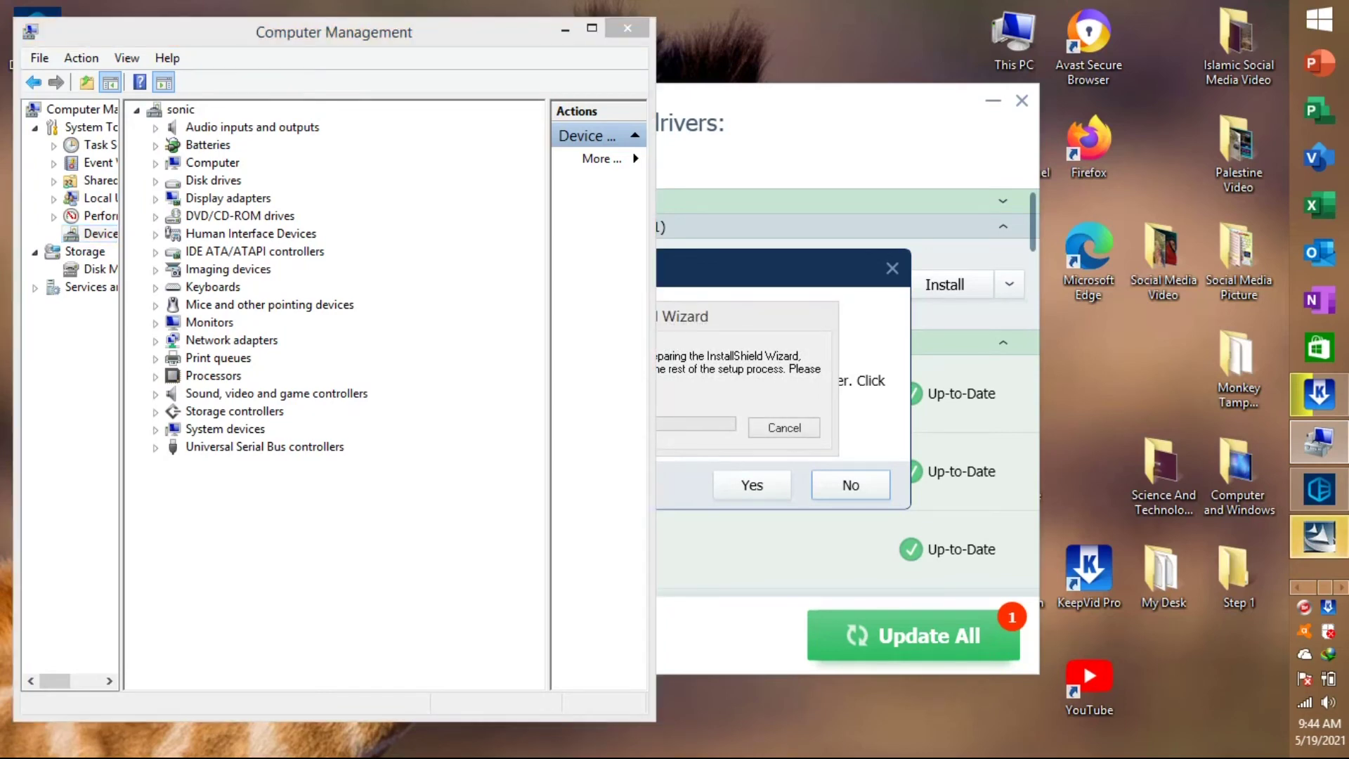
pyautogui.press('Return')
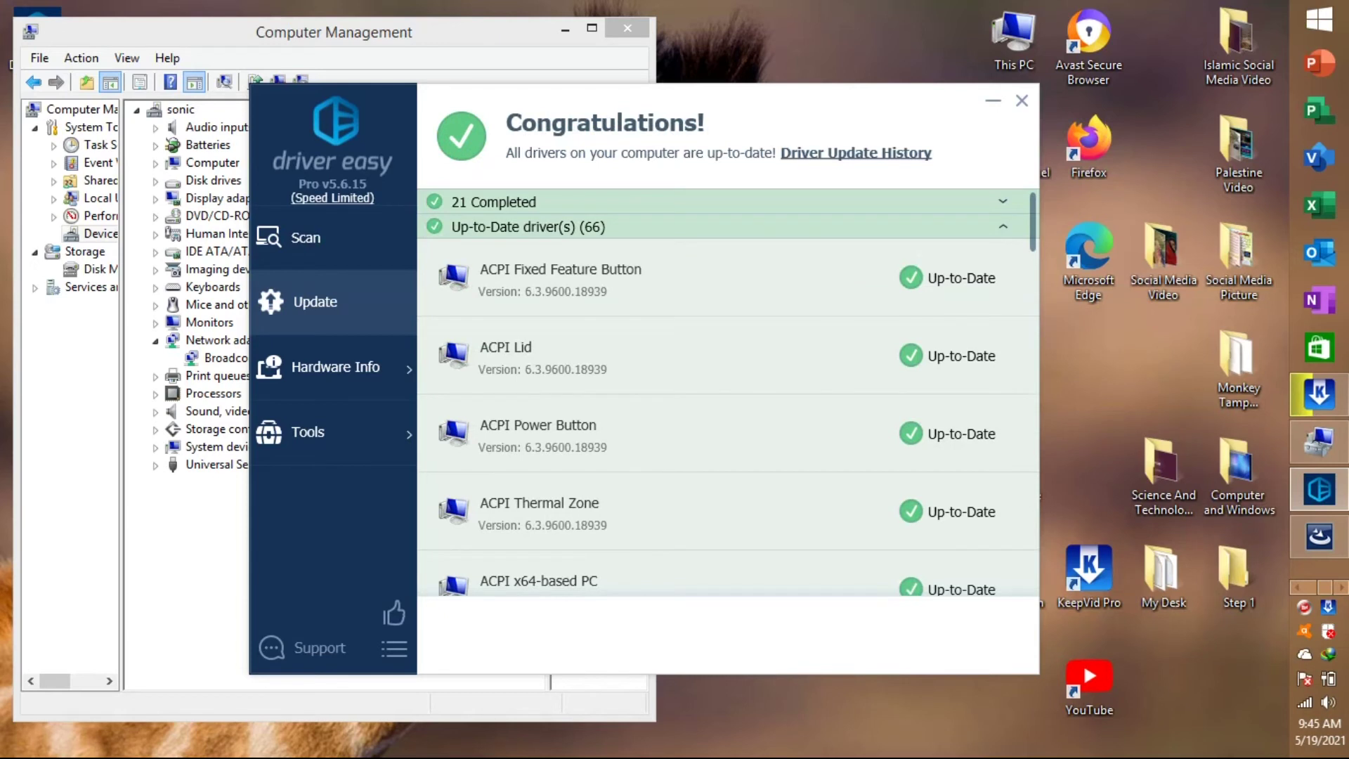
pyautogui.moveTo(731, 101); pyautogui.dragTo(921, 106)
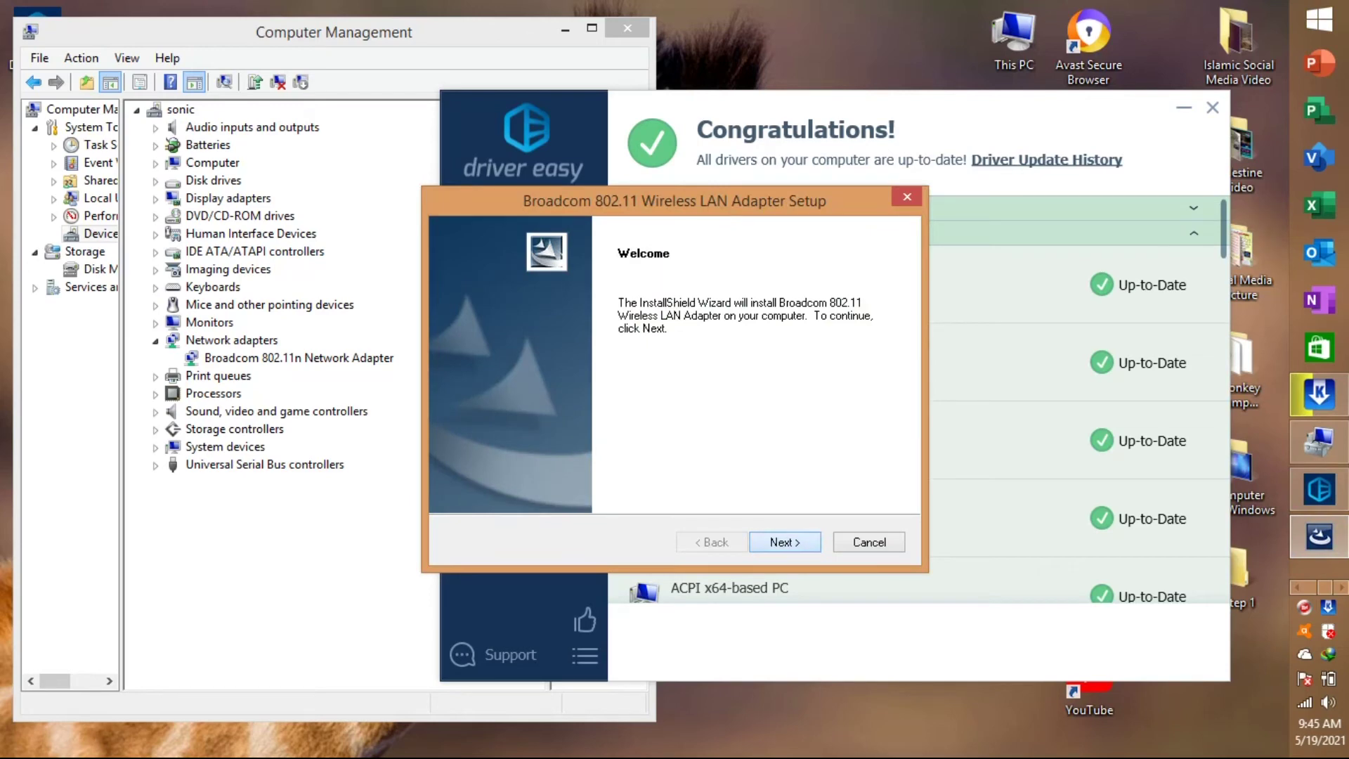
pyautogui.press('Return')
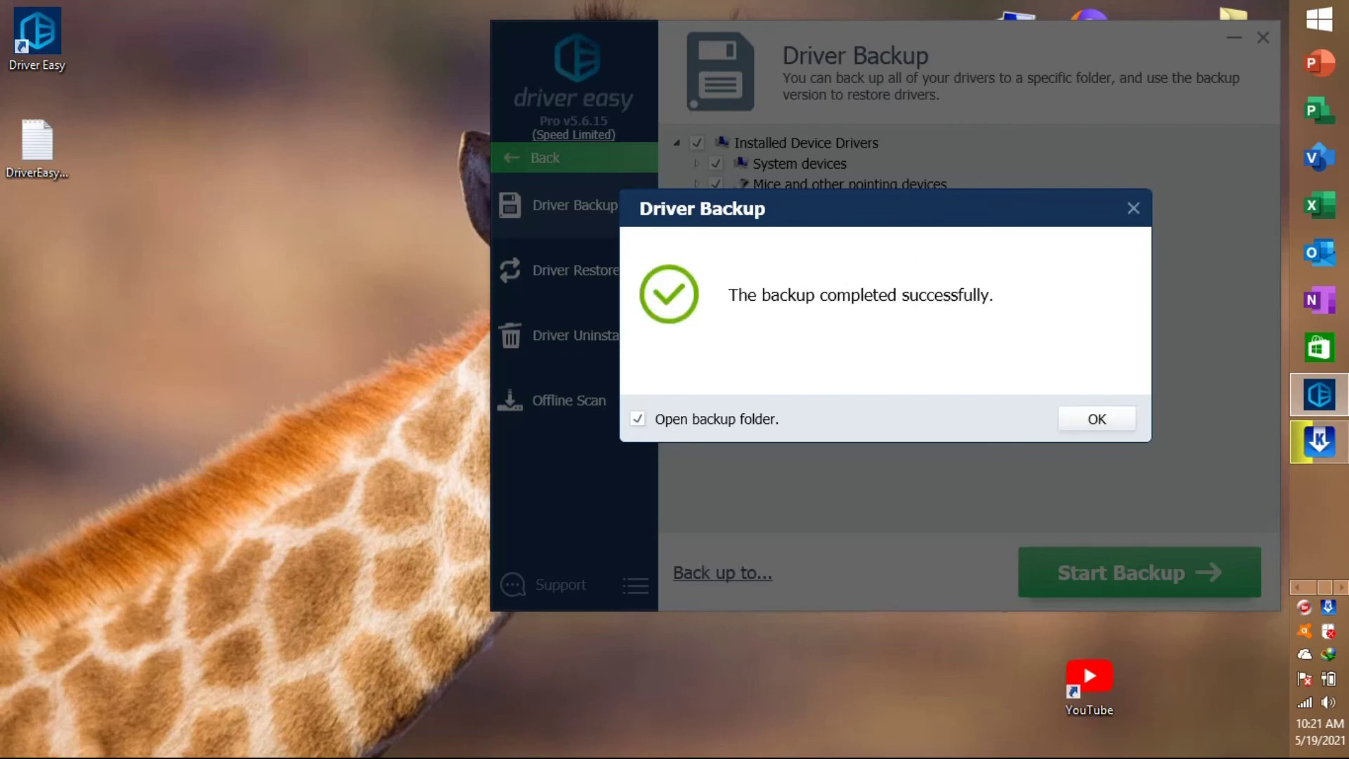
# Open the driver backup folder and copy the mydrivers-2021-05-19 archive to the desktop.
pyautogui.press('Return')
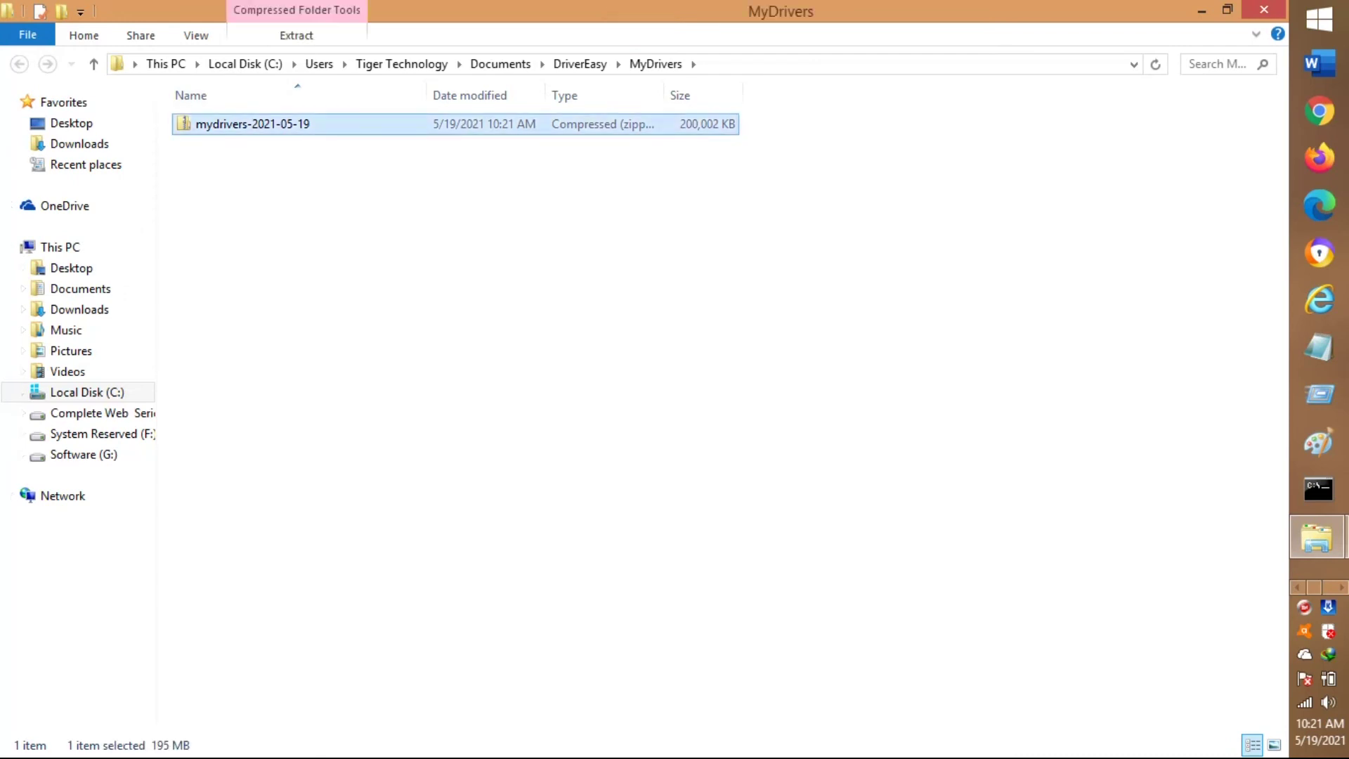
pyautogui.rightClick(211, 124)
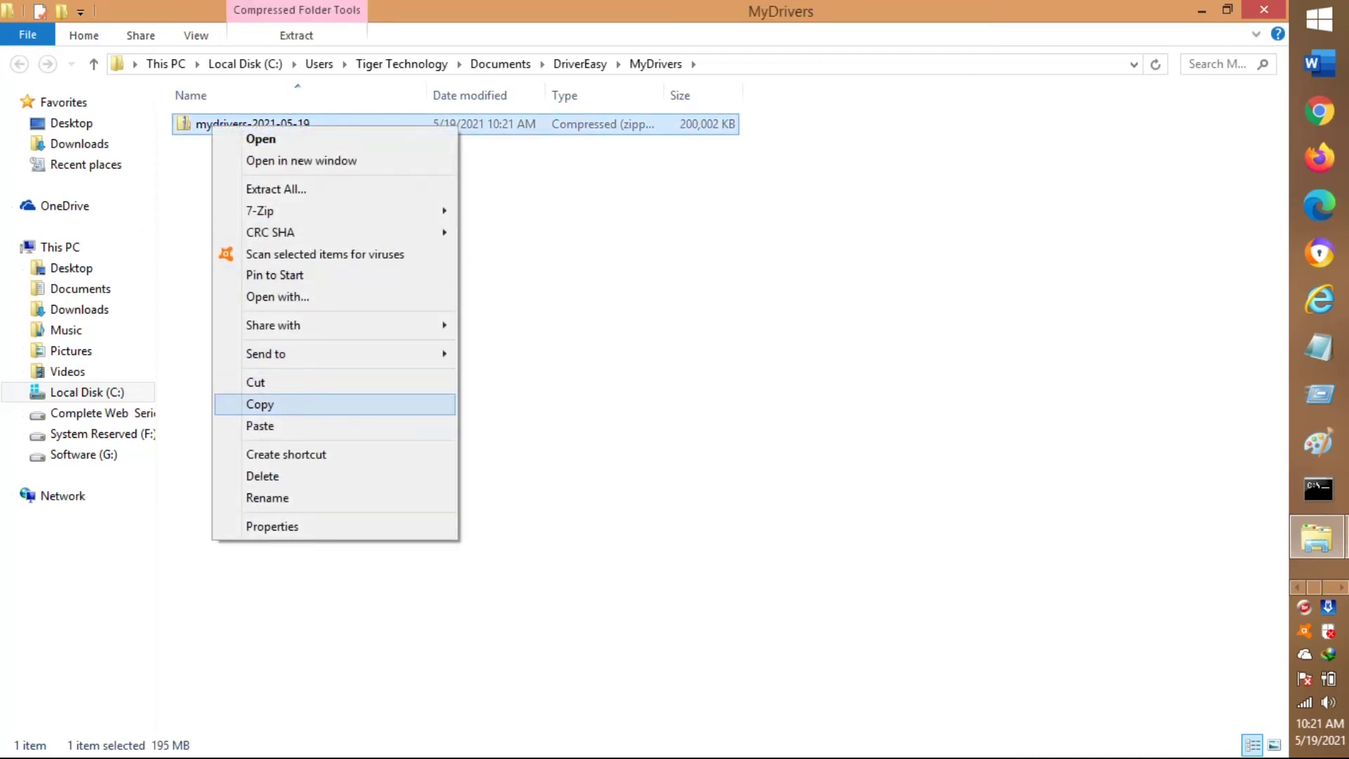
pyautogui.click(260, 404)
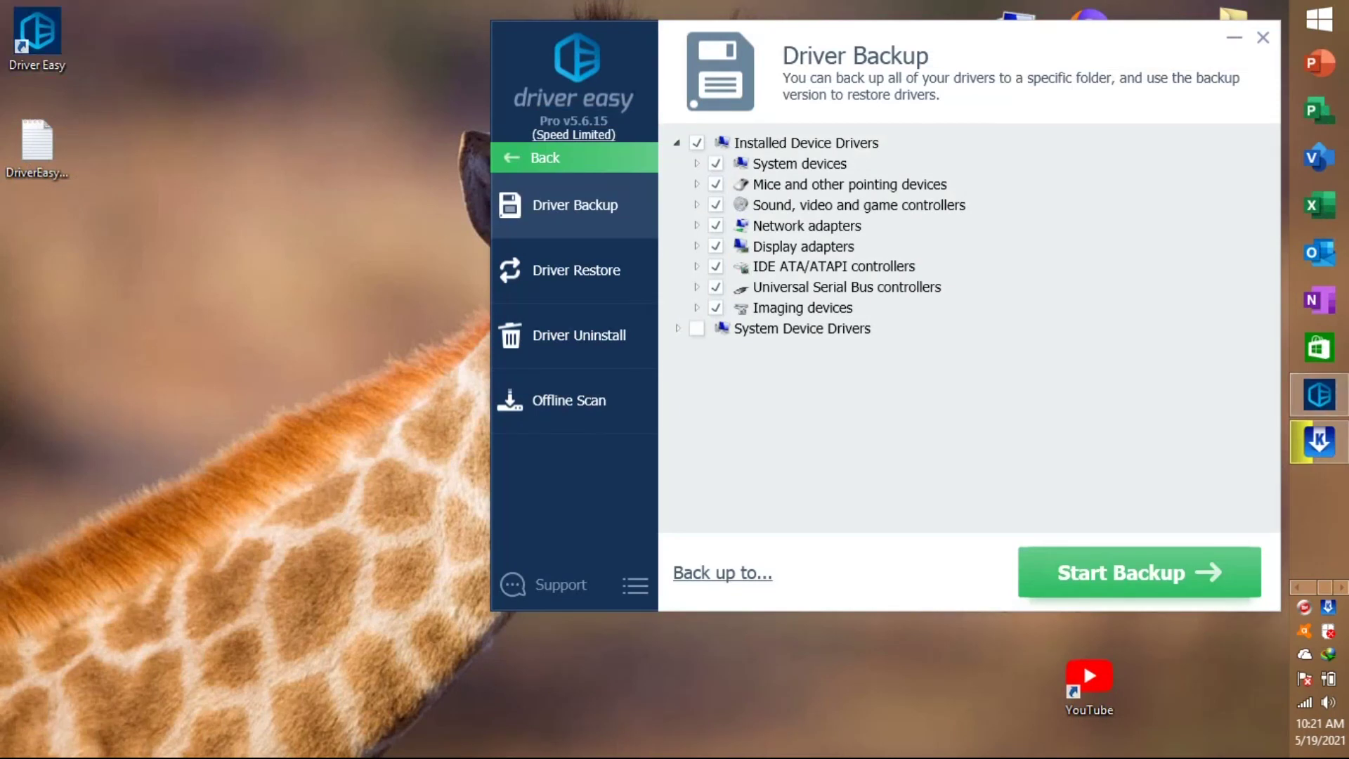
pyautogui.rightClick(115, 174)
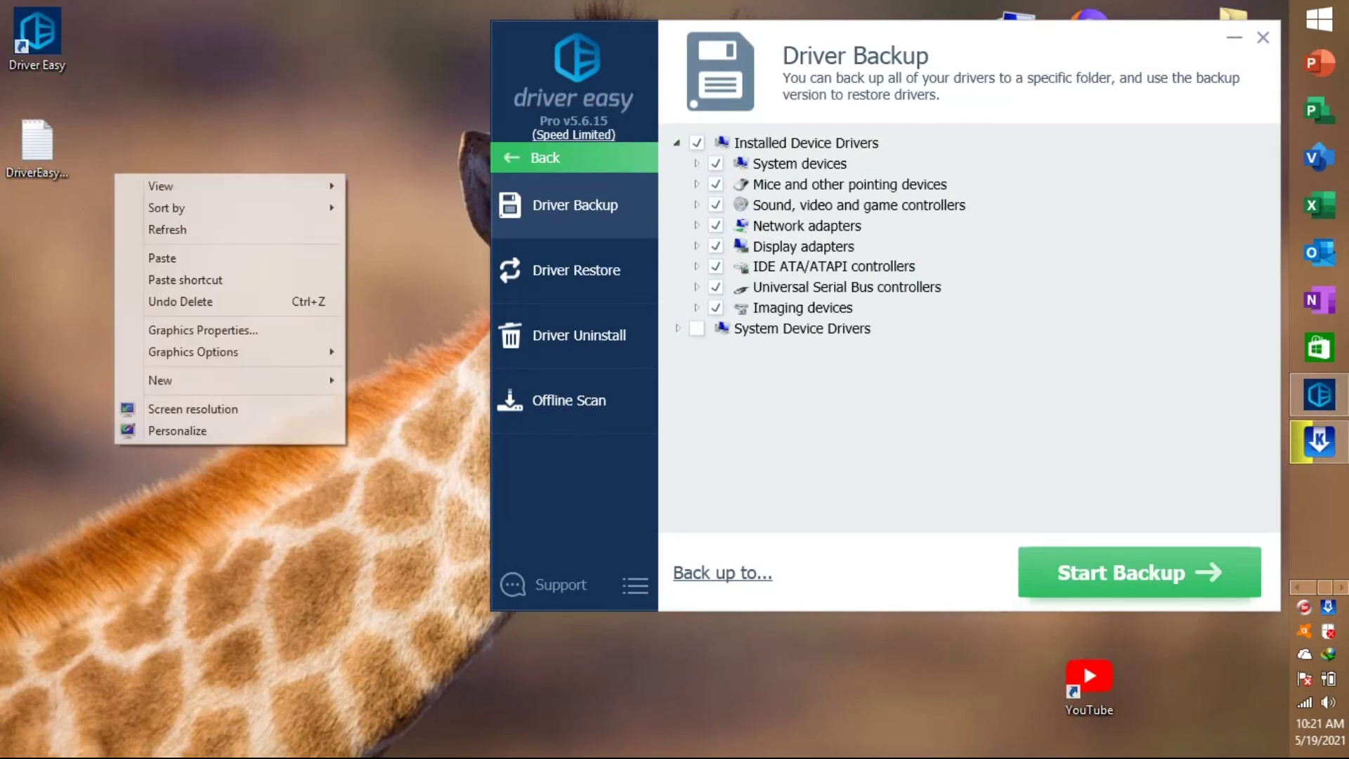
pyautogui.click(144, 256)
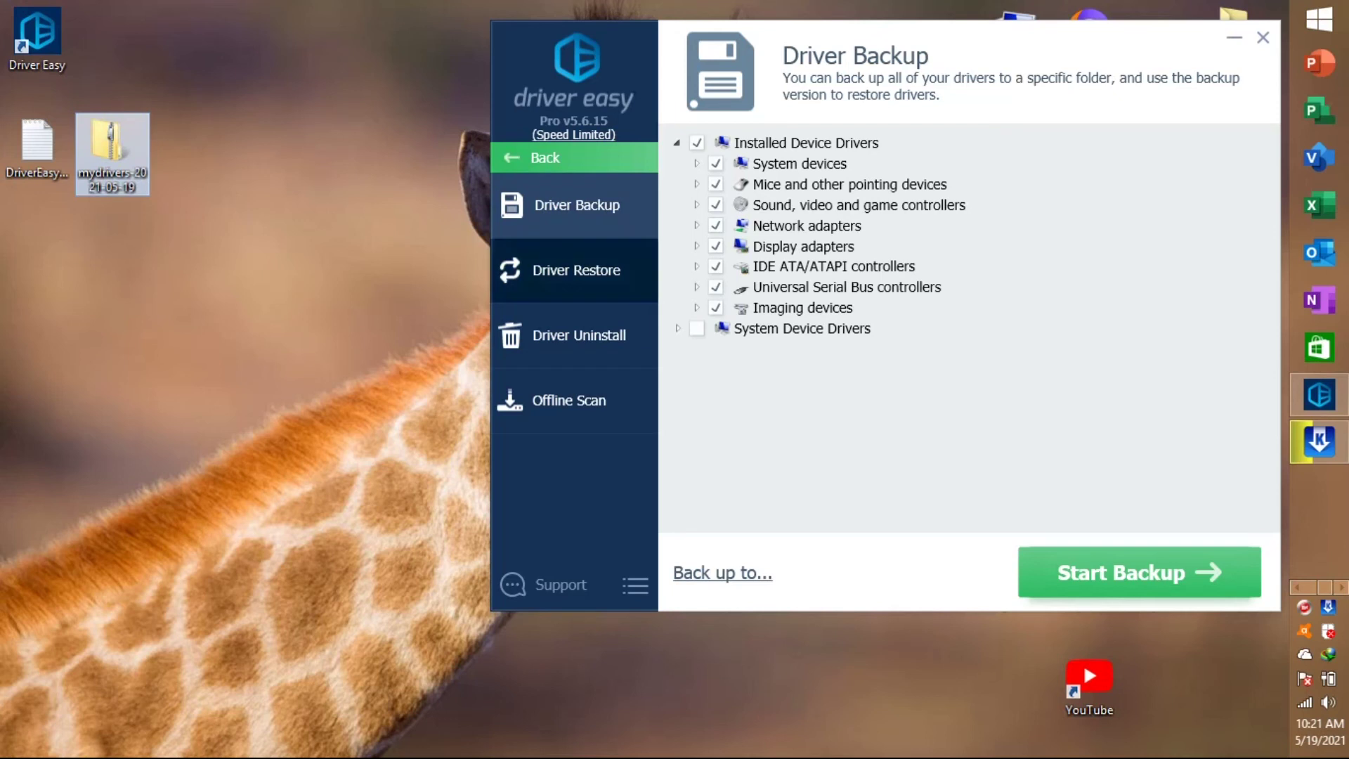
# Examine the Driver Restore, Driver Uninstall and Offline Scan tools, and close Driver Easy.
pyautogui.click(577, 270)
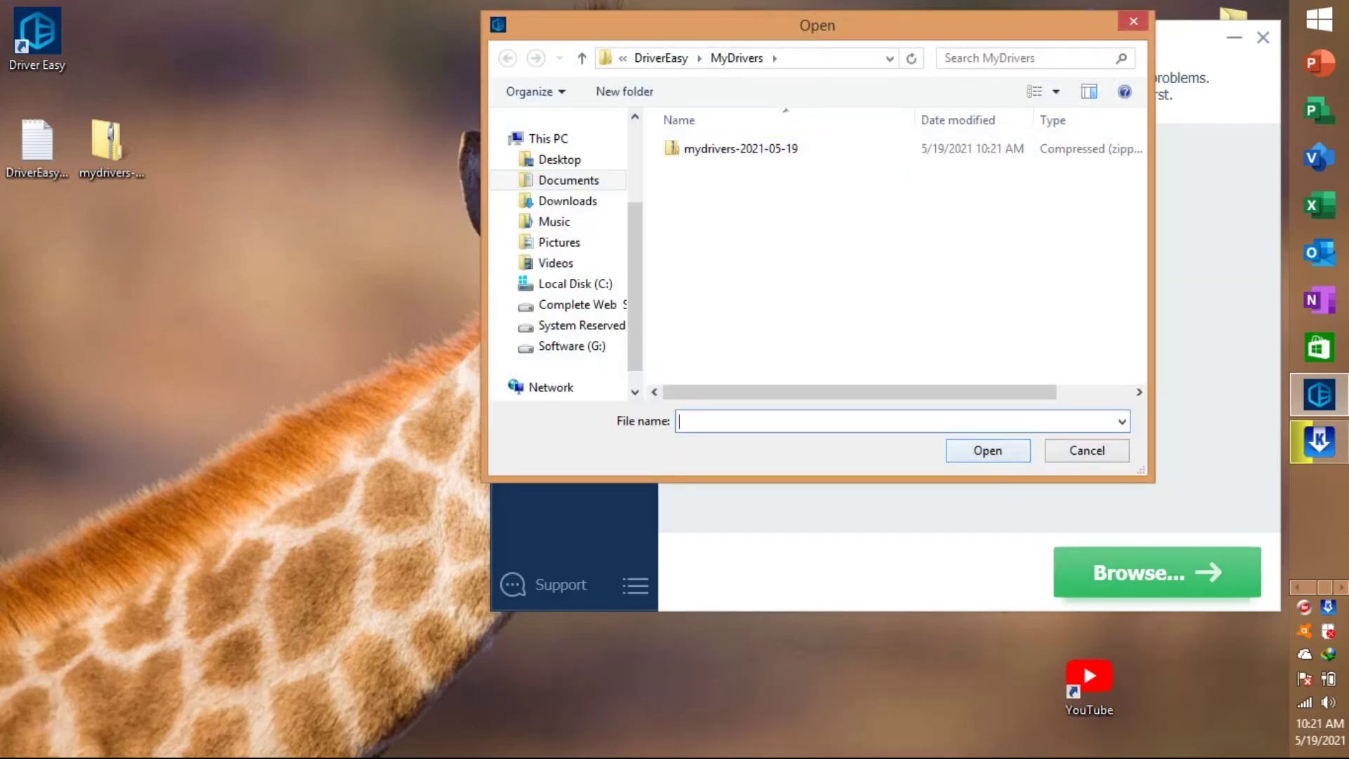
pyautogui.click(1086, 449)
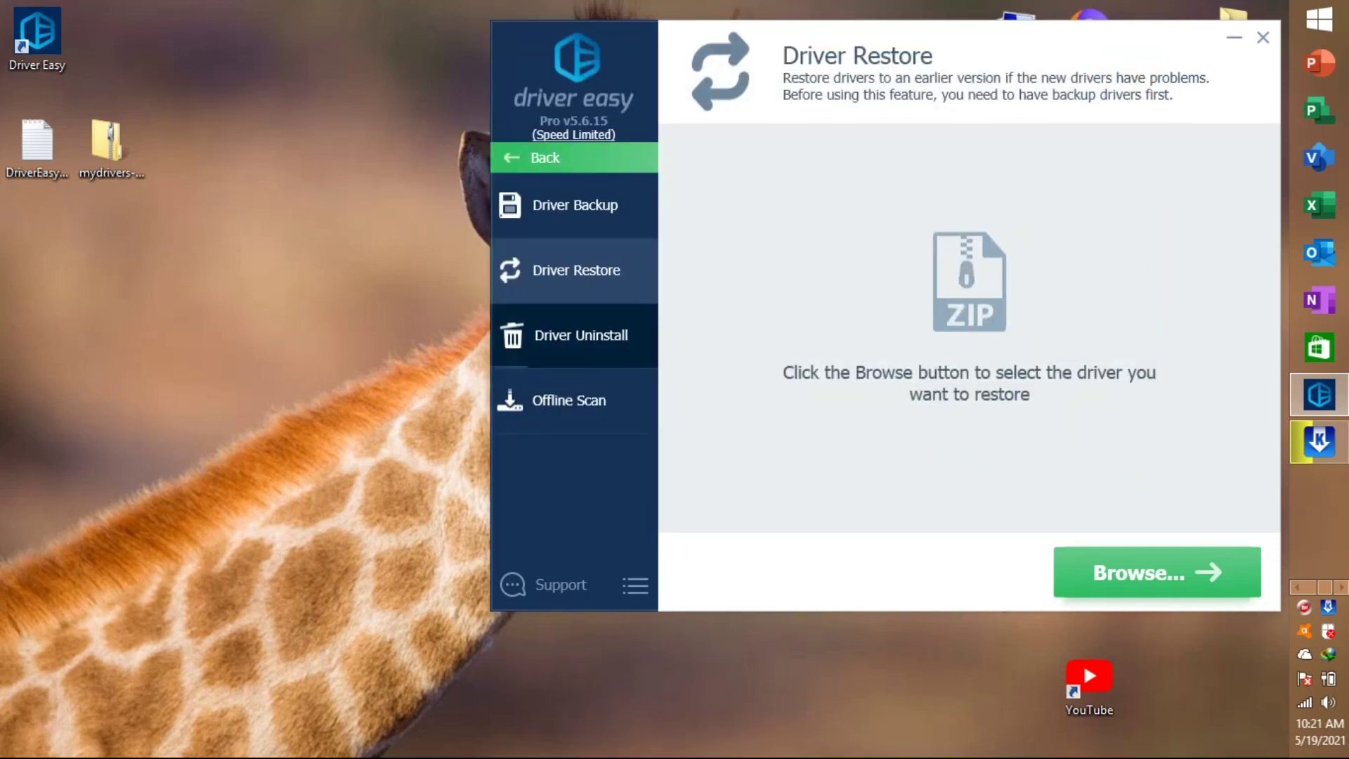
pyautogui.click(575, 335)
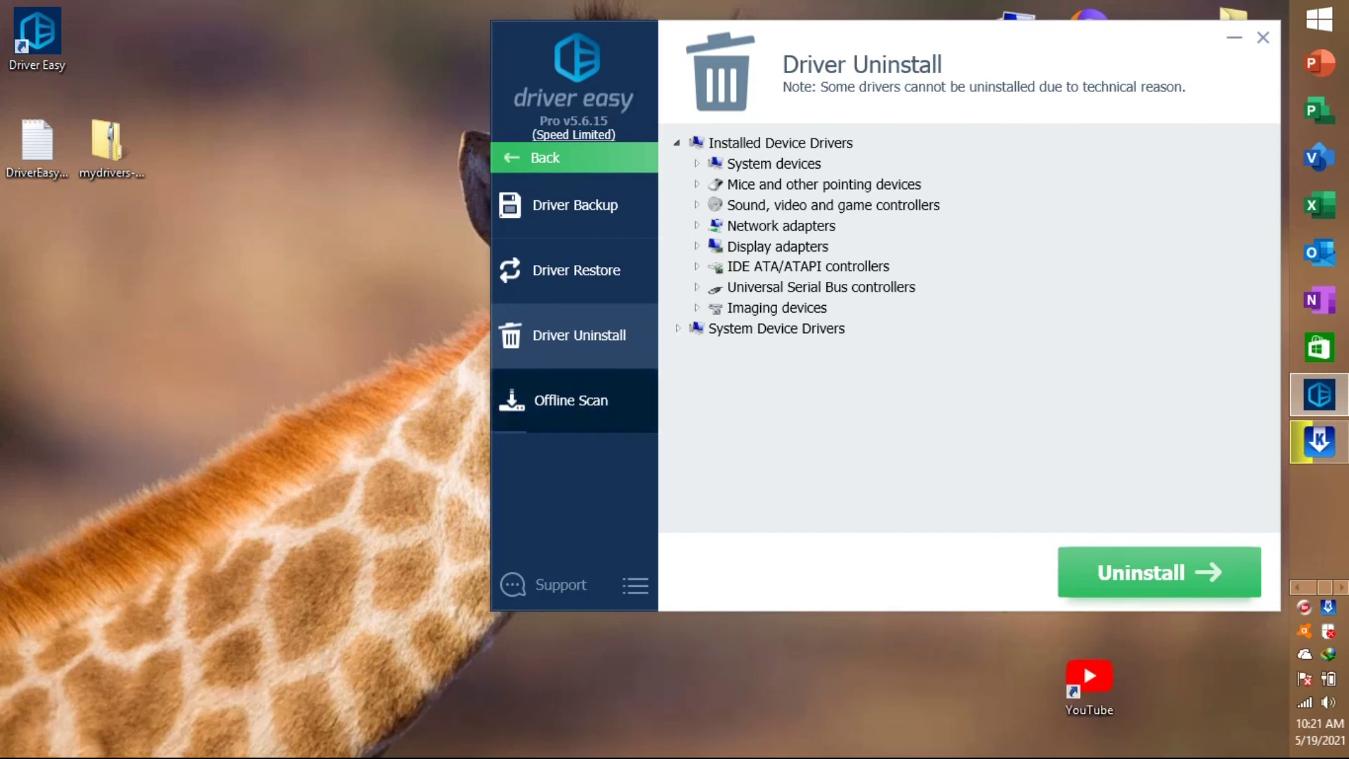
pyautogui.click(574, 400)
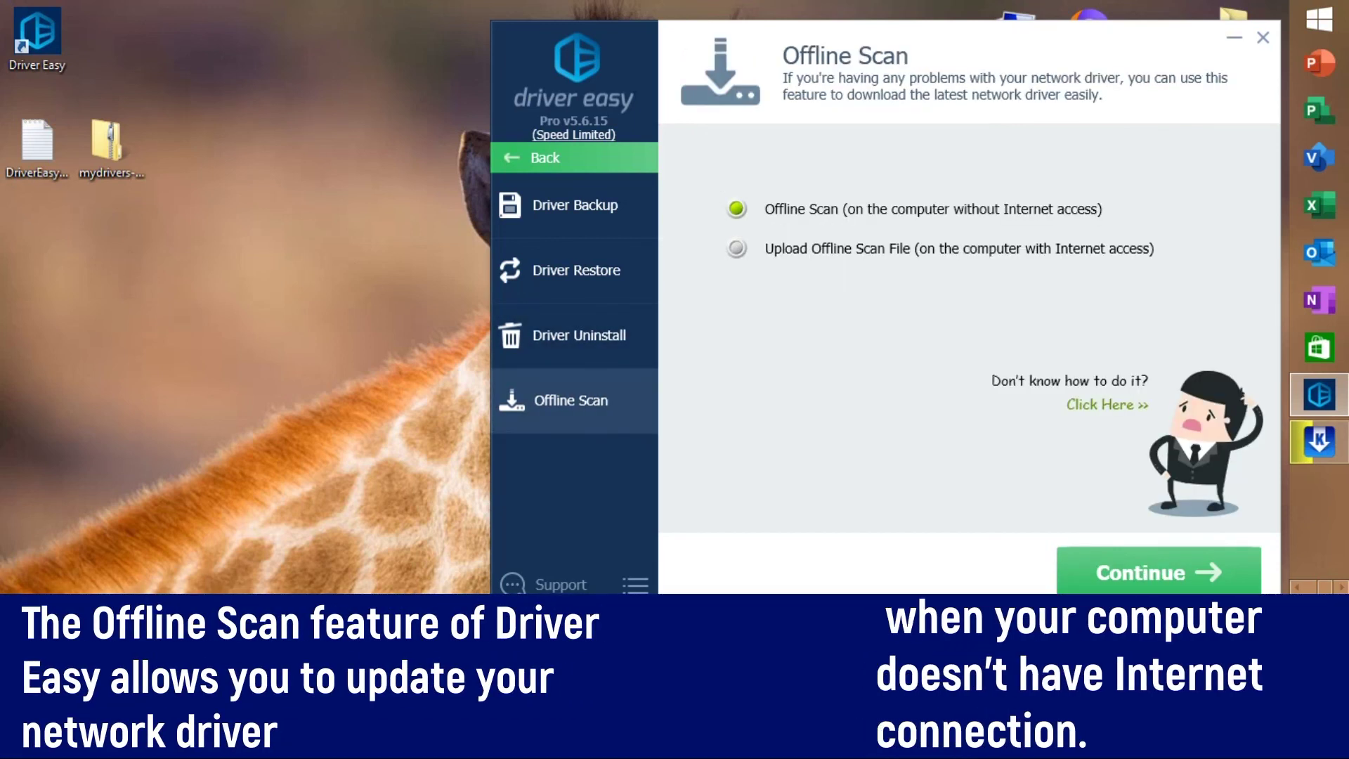
pyautogui.click(545, 158)
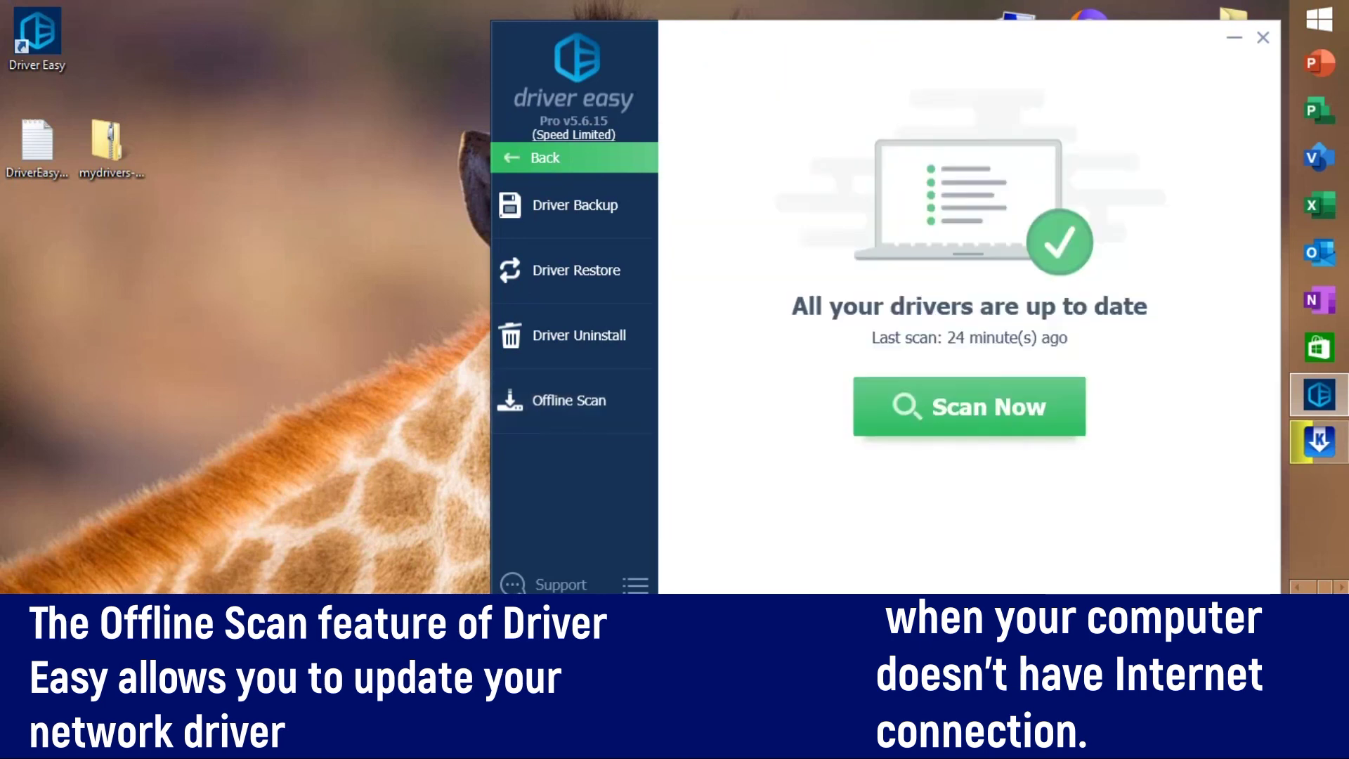
pyautogui.click(1263, 37)
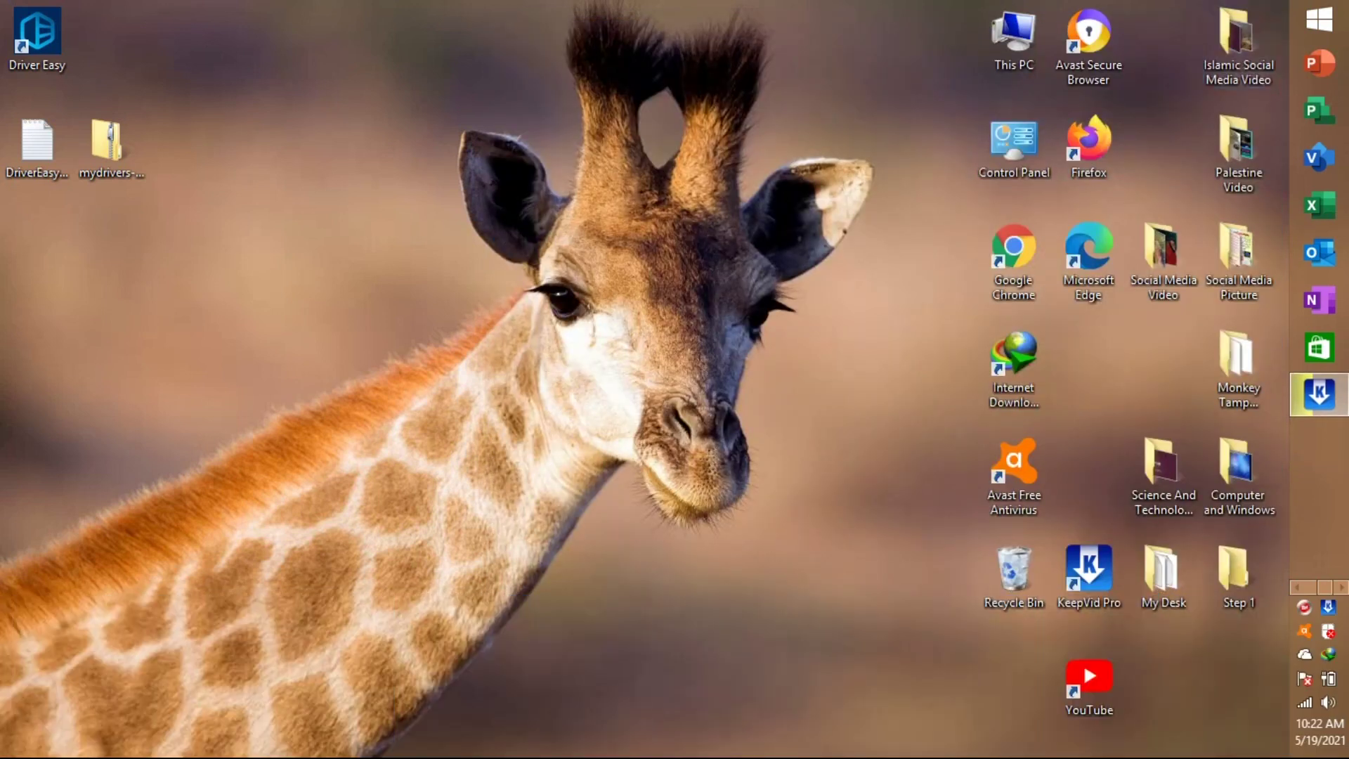